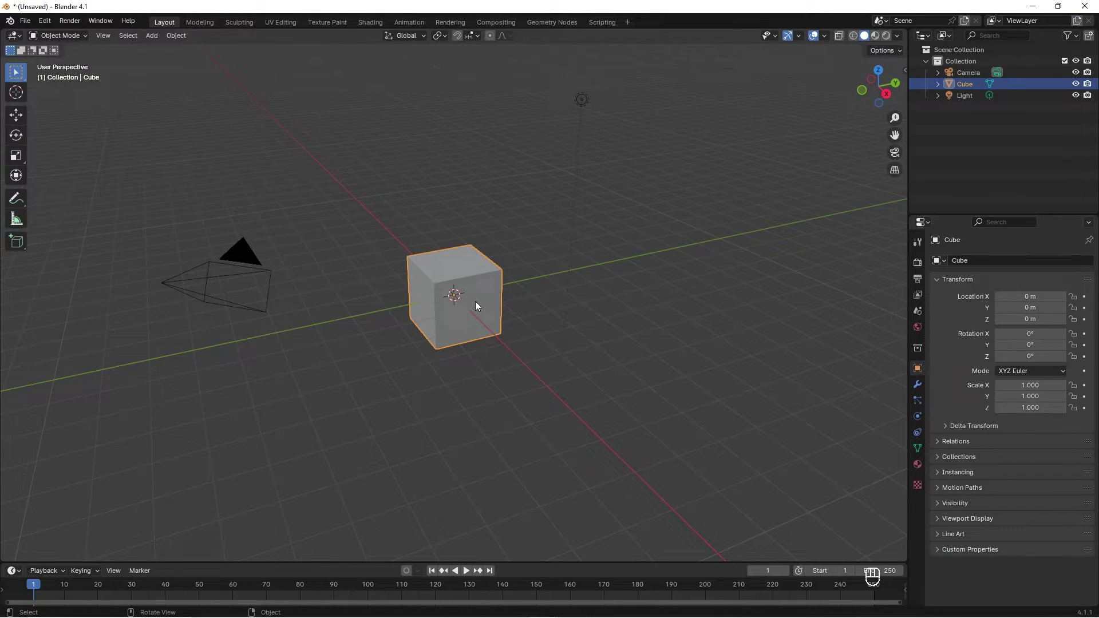
Step: Replace the default cube with a new plane at the origin
key("Delete")
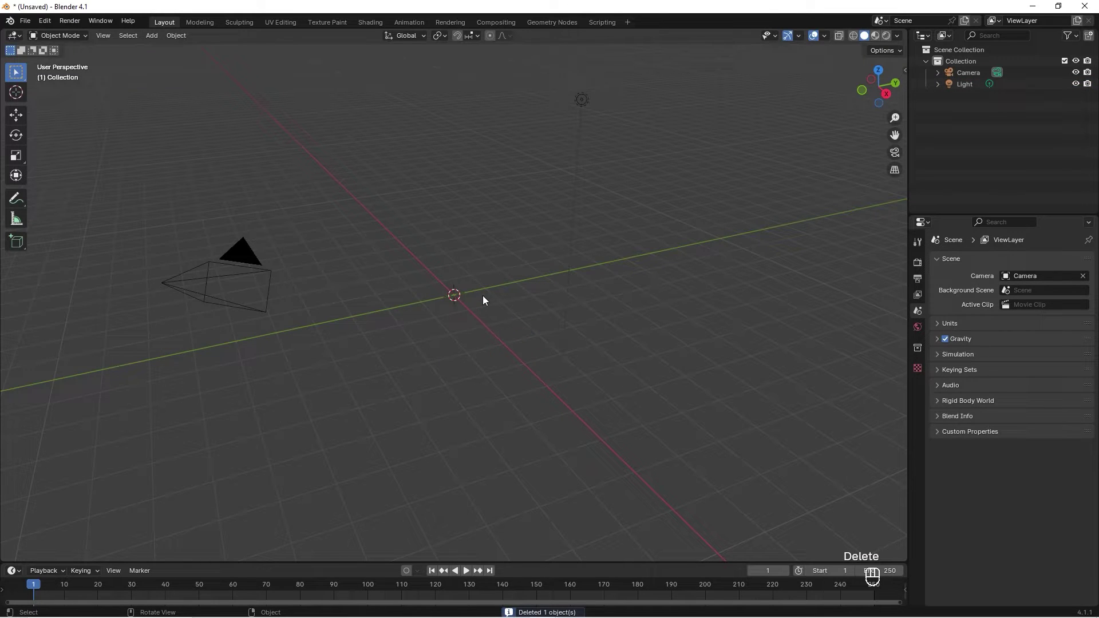
key("shift+a")
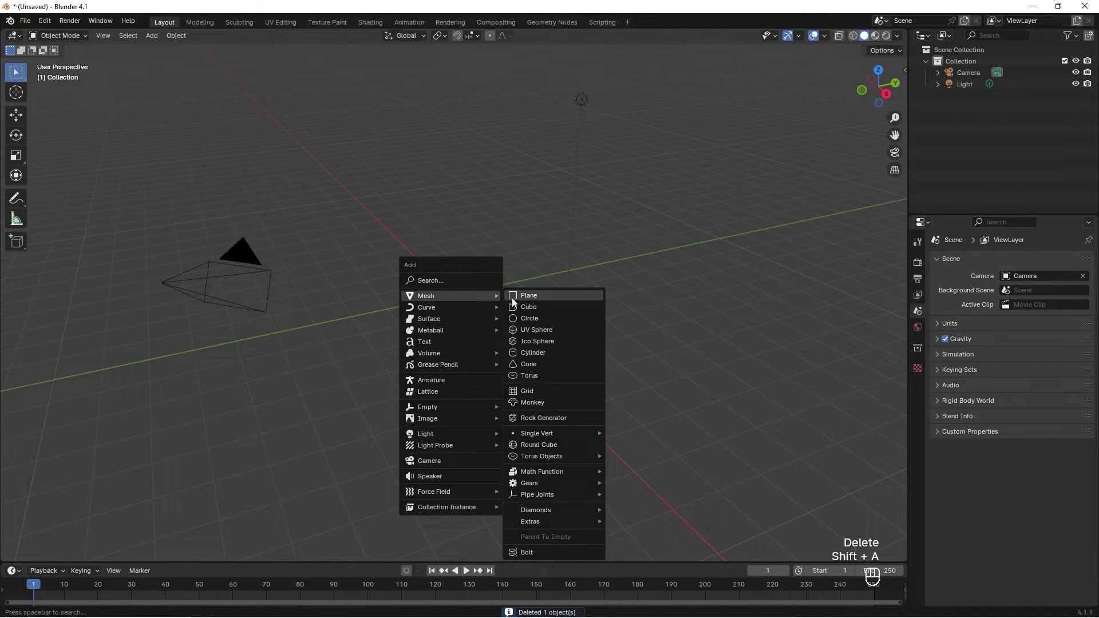
left_click(550, 295)
Step: In Edit Mode, delete one corner vertex of the plane, leaving three connected vertices
key("Tab")
left_click(500, 303)
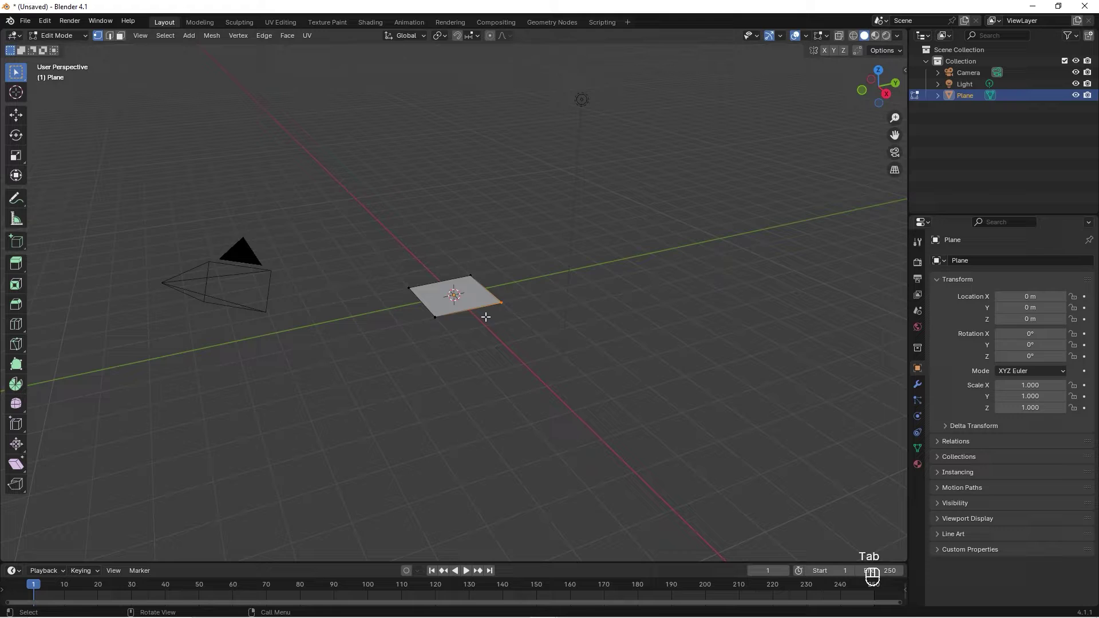
key("x")
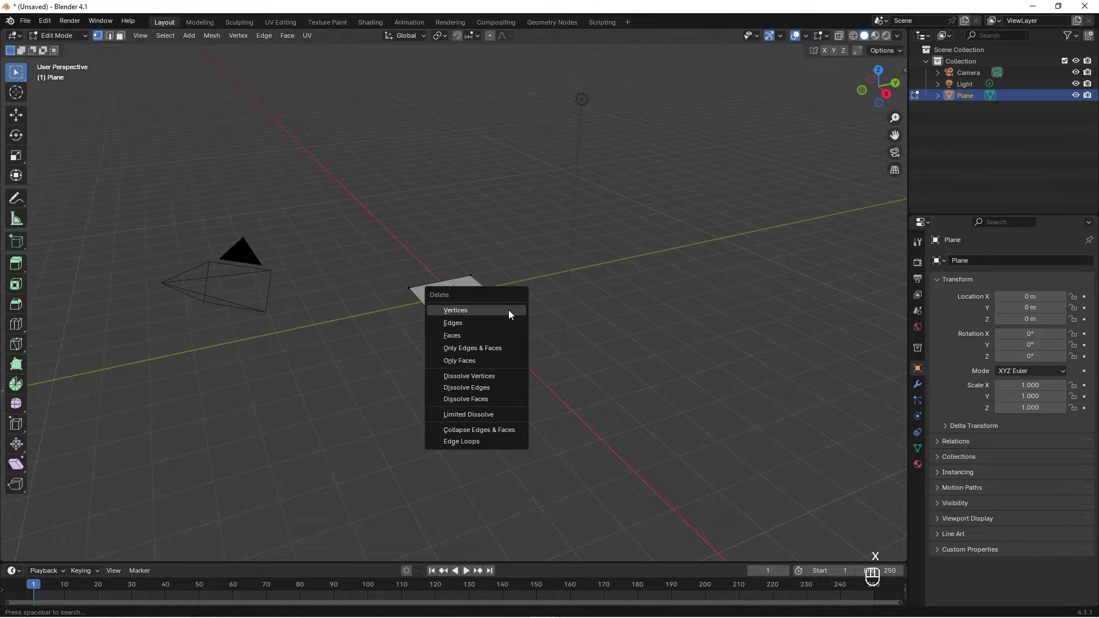
left_click(508, 311)
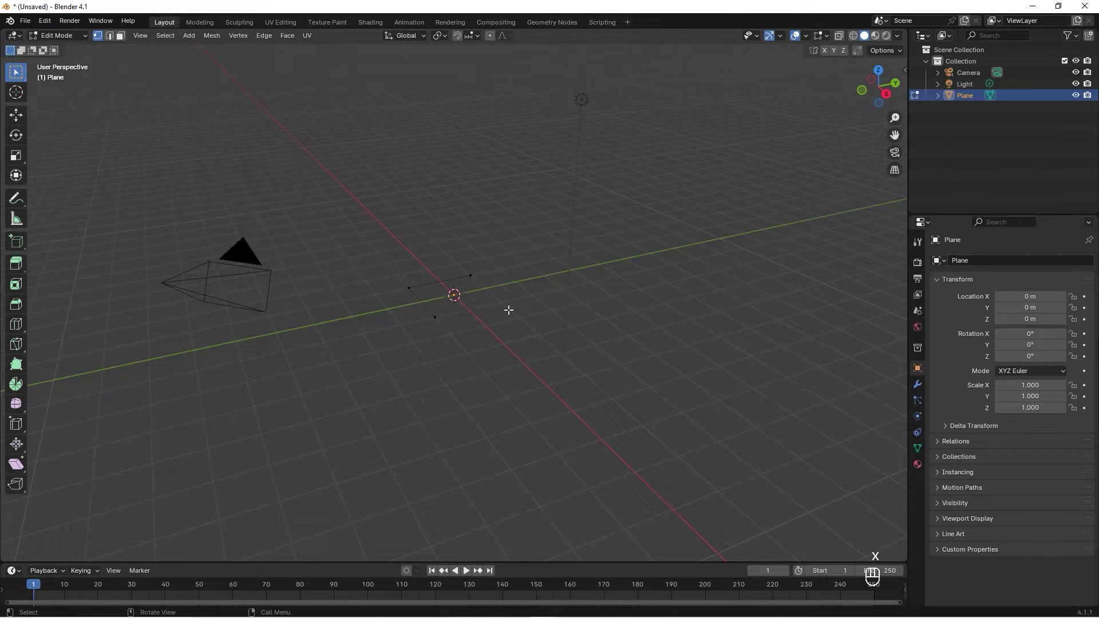
Step: In top view, extrude vertices to draw the main zig-zag road path toward the top-left
left_click(879, 70)
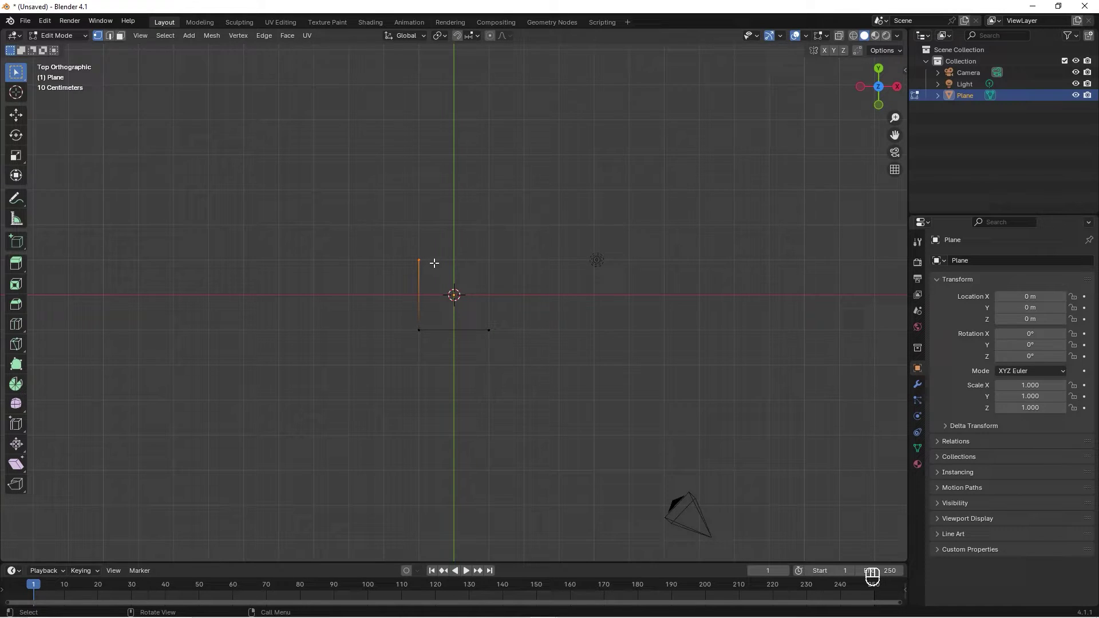
key("e")
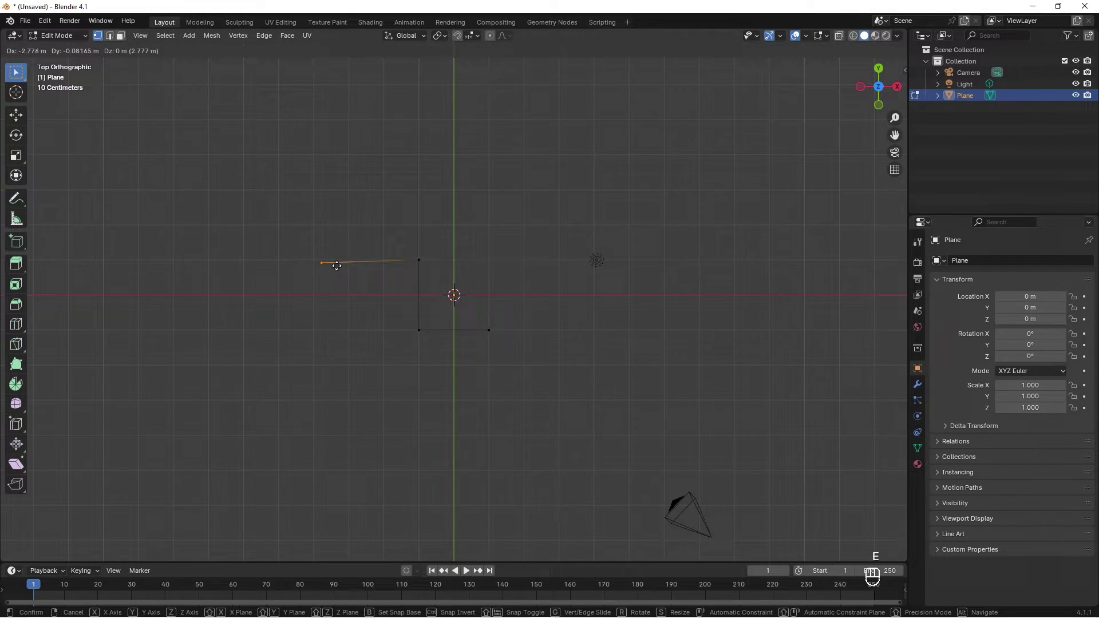
left_click(322, 262)
key("e")
left_click(311, 165)
key("e")
left_click(220, 109)
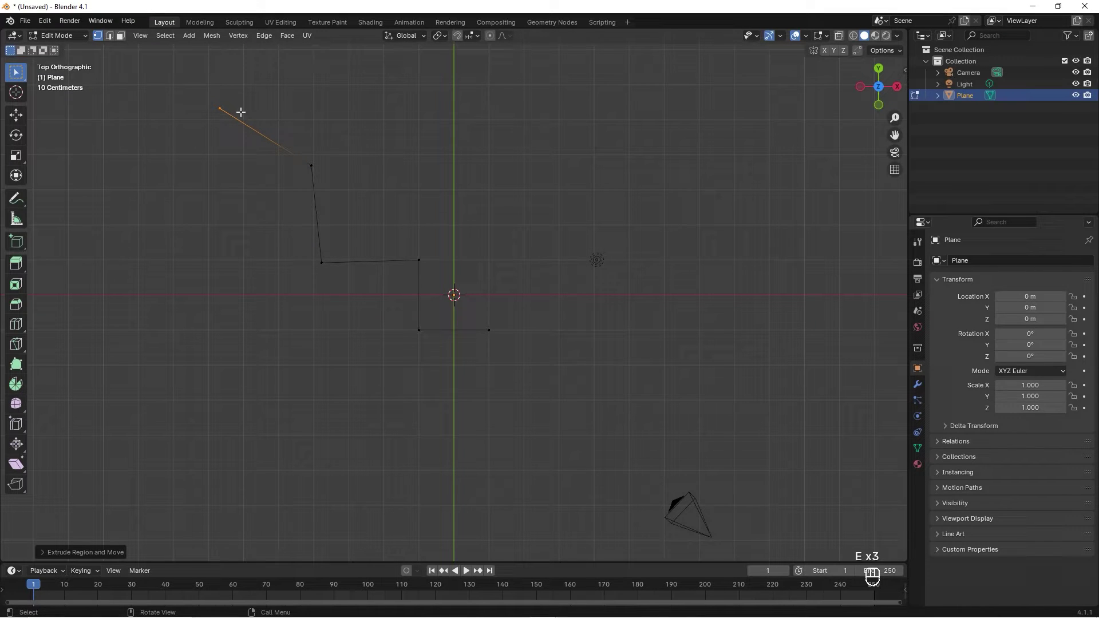
Step: Extrude a branch from the junction vertex out to the lower left
left_click_drag(351, 249, 306, 274)
left_click(321, 262)
key("e")
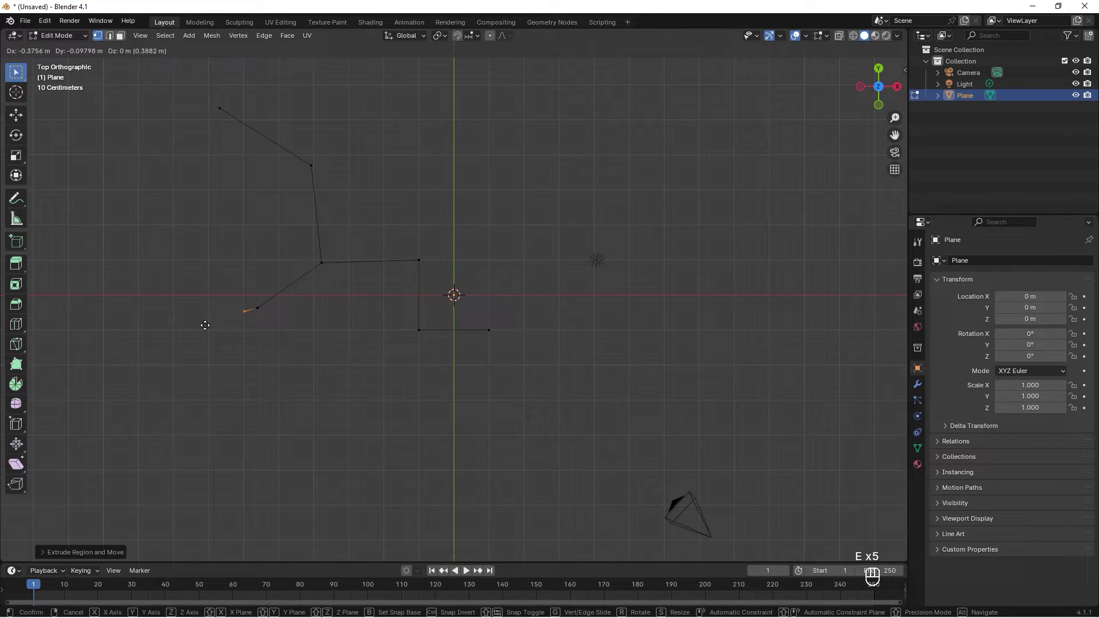
left_click(258, 308)
key("e")
left_click(176, 266)
Step: Extend the path from its lower-right end and return to Object Mode
left_click(521, 349)
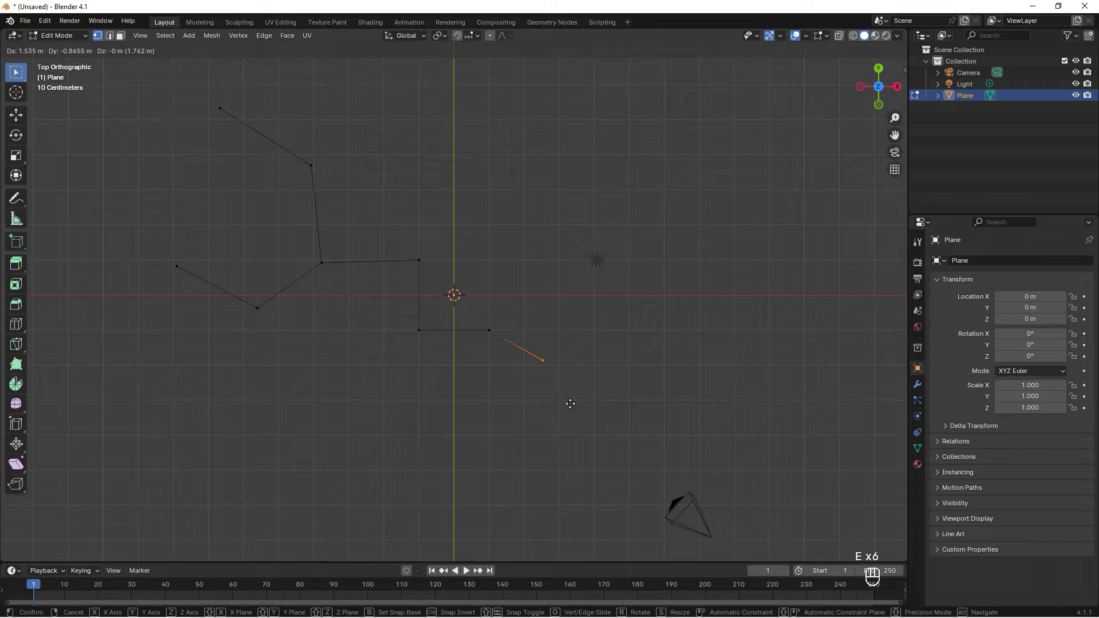
key("e")
left_click(620, 418)
key("Tab")
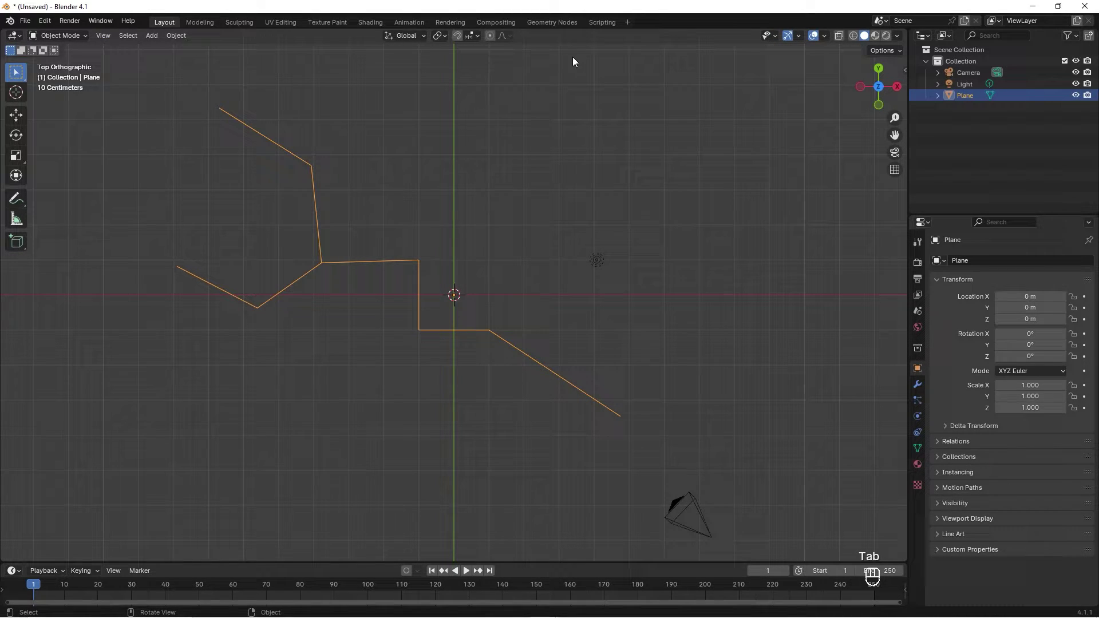
Step: Add a new Geometry Nodes tree to the plane in the Geometry Nodes workspace
left_click(552, 21)
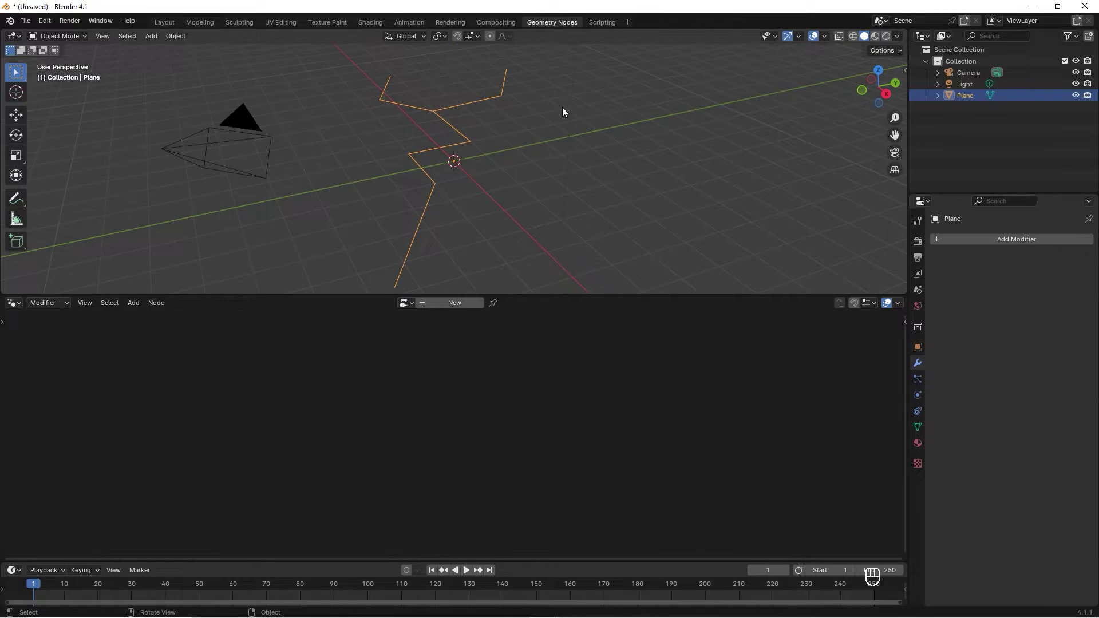
left_click(454, 303)
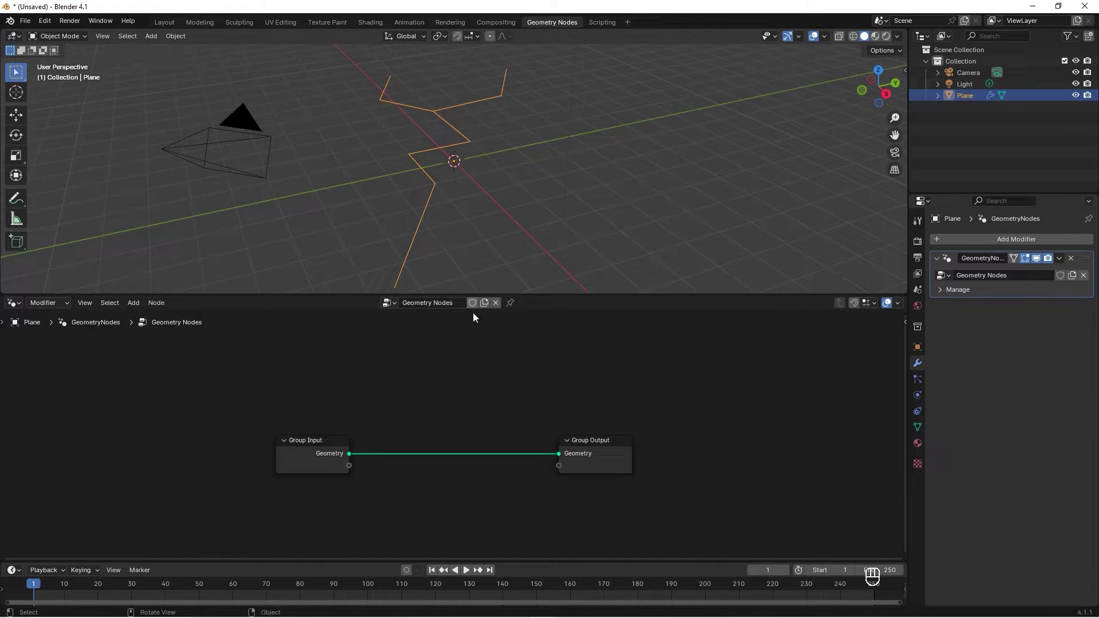
left_click_drag(314, 442, 197, 450)
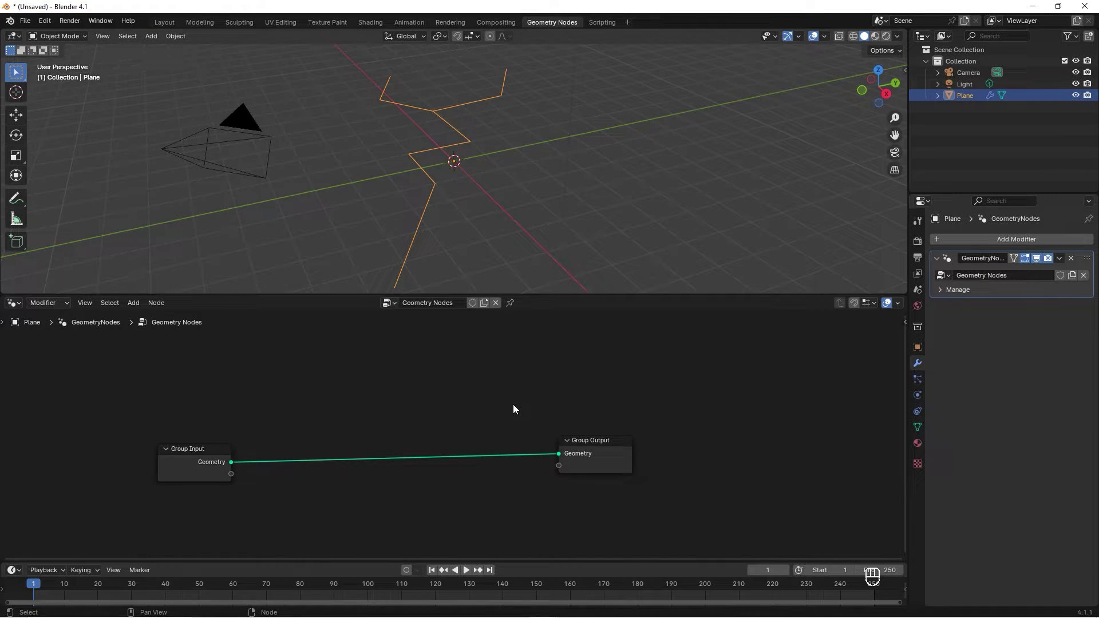
Step: Insert a Curve to Mesh node on the link between Group Input and Group Output
key("shift+a")
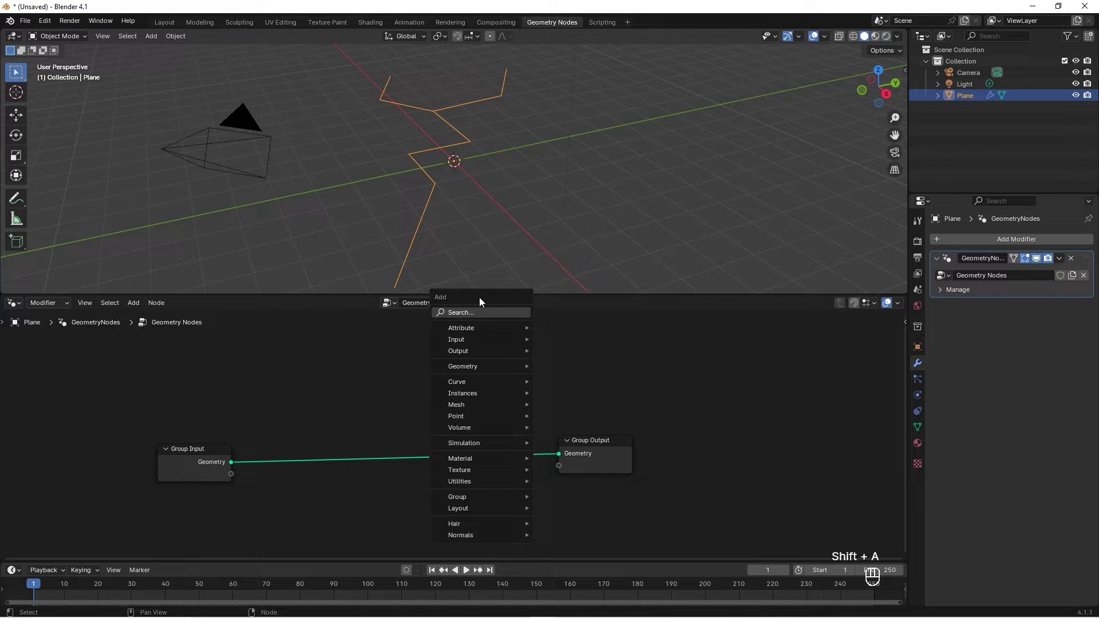
left_click(479, 313)
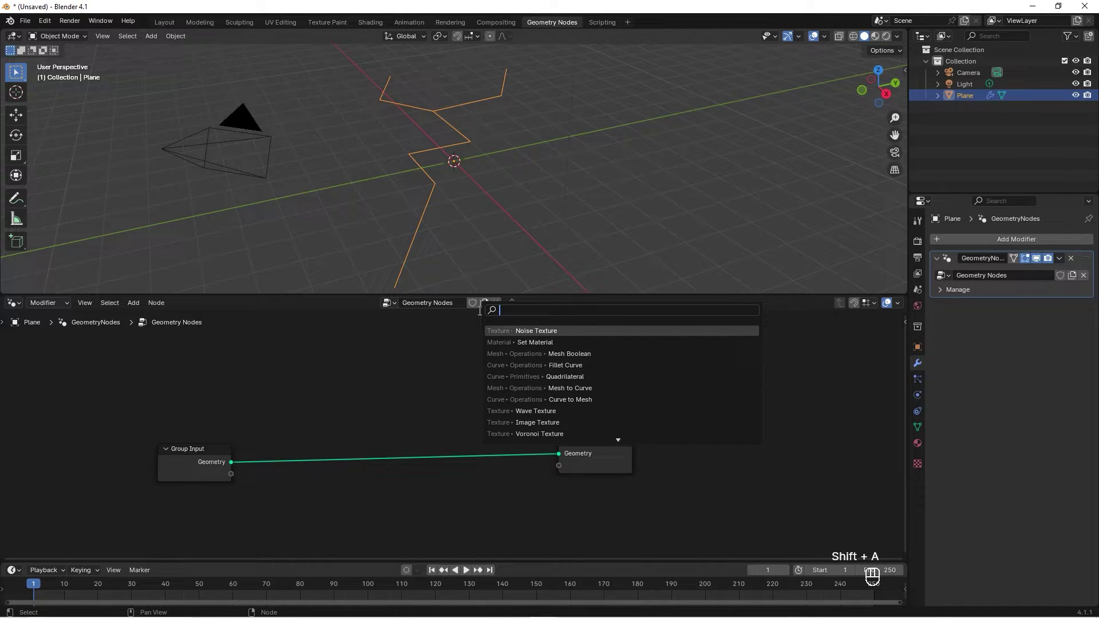
type("curve ")
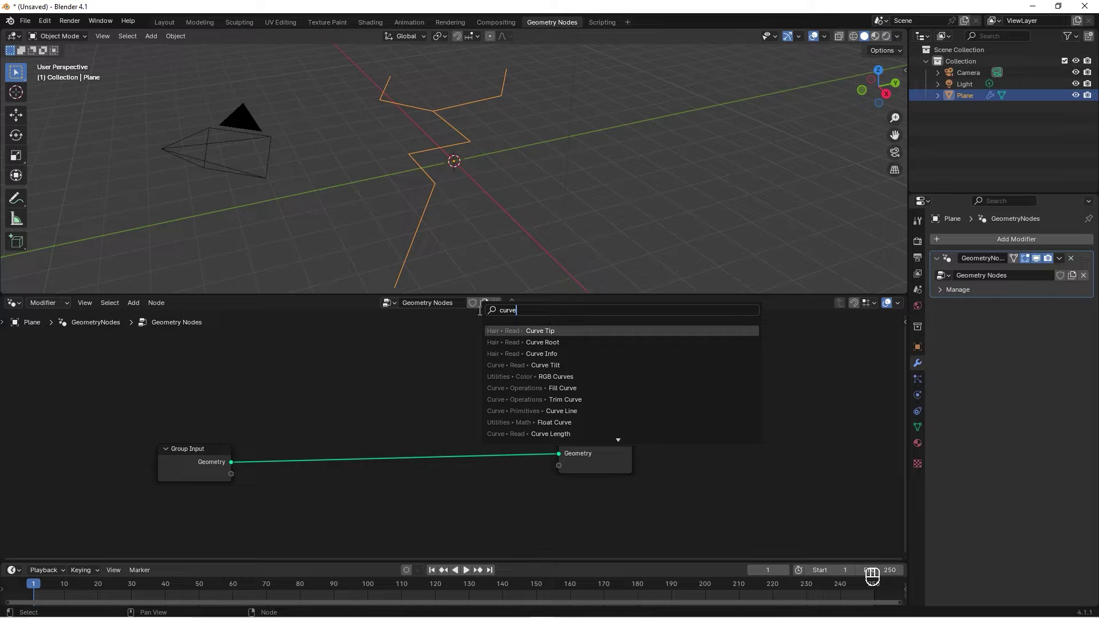
type("to")
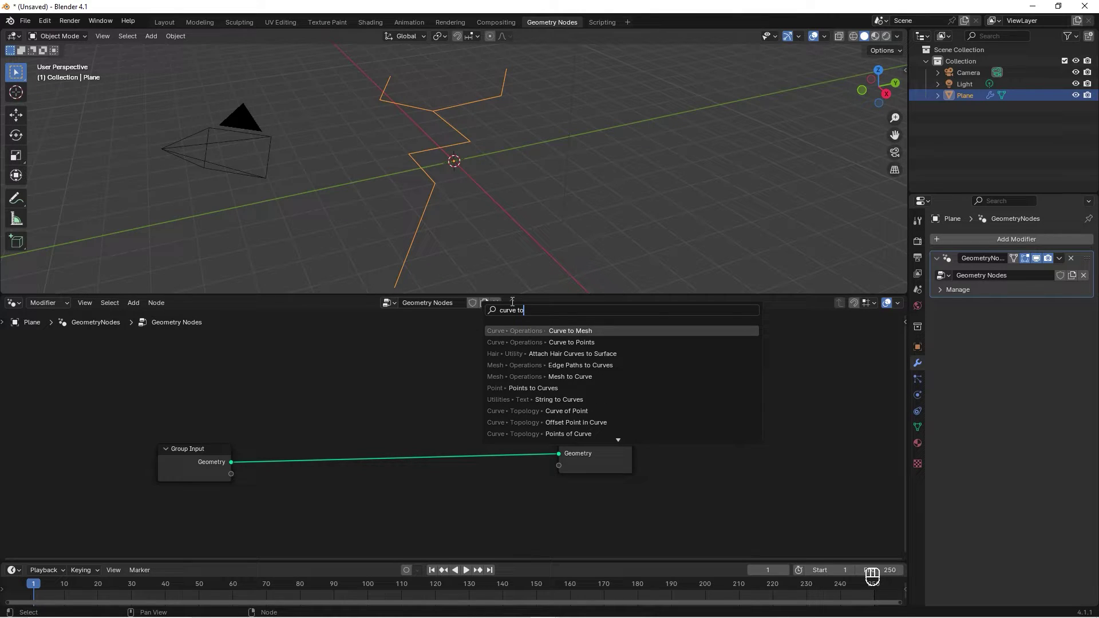
left_click(571, 330)
left_click(463, 413)
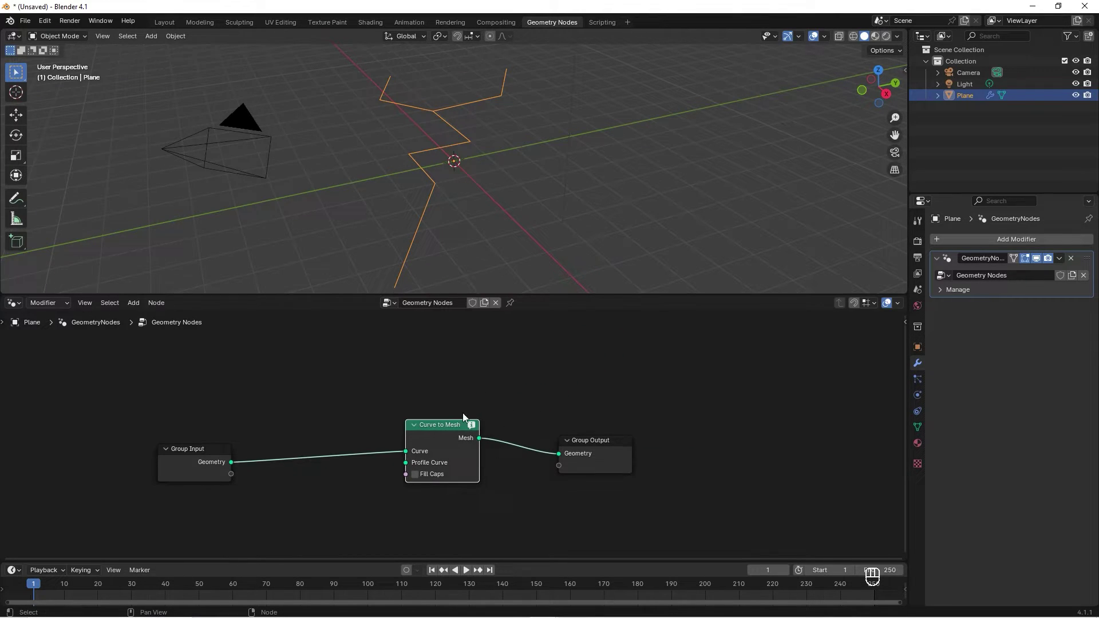
middle_click_drag(432, 426, 493, 388)
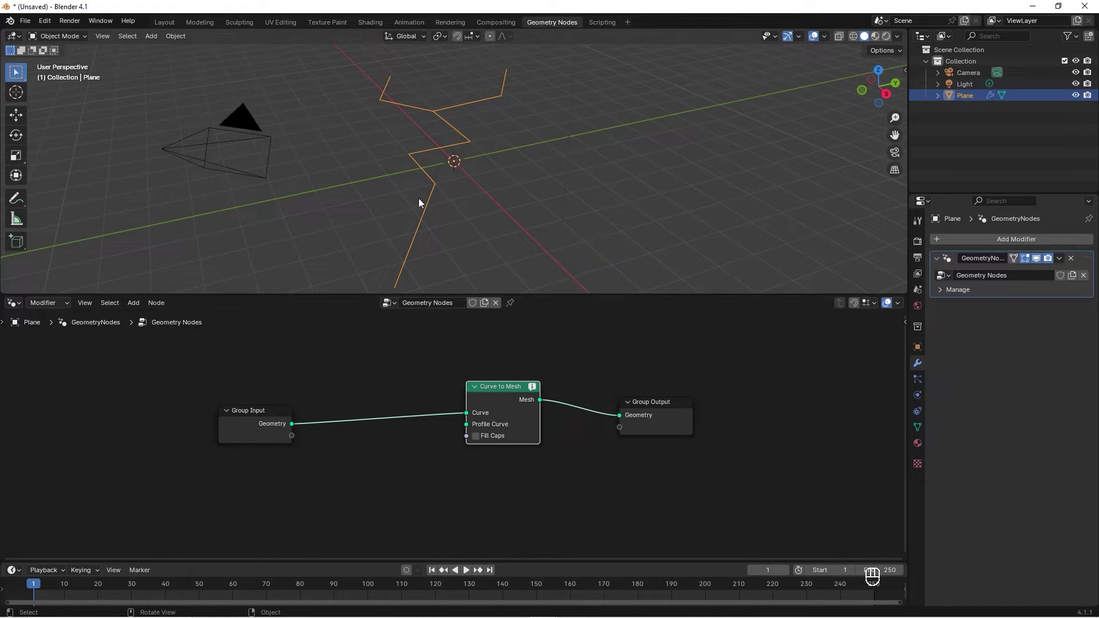
left_click_drag(288, 412, 241, 402)
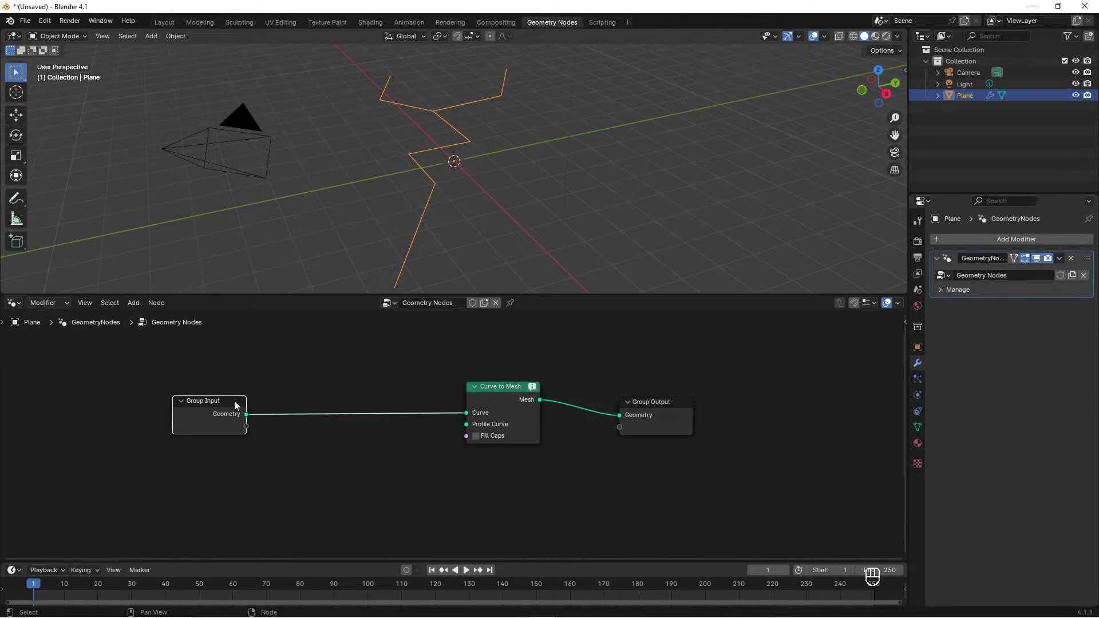
Step: Insert a Mesh to Curve node between Group Input and Curve to Mesh
key("shift+a")
left_click(391, 383)
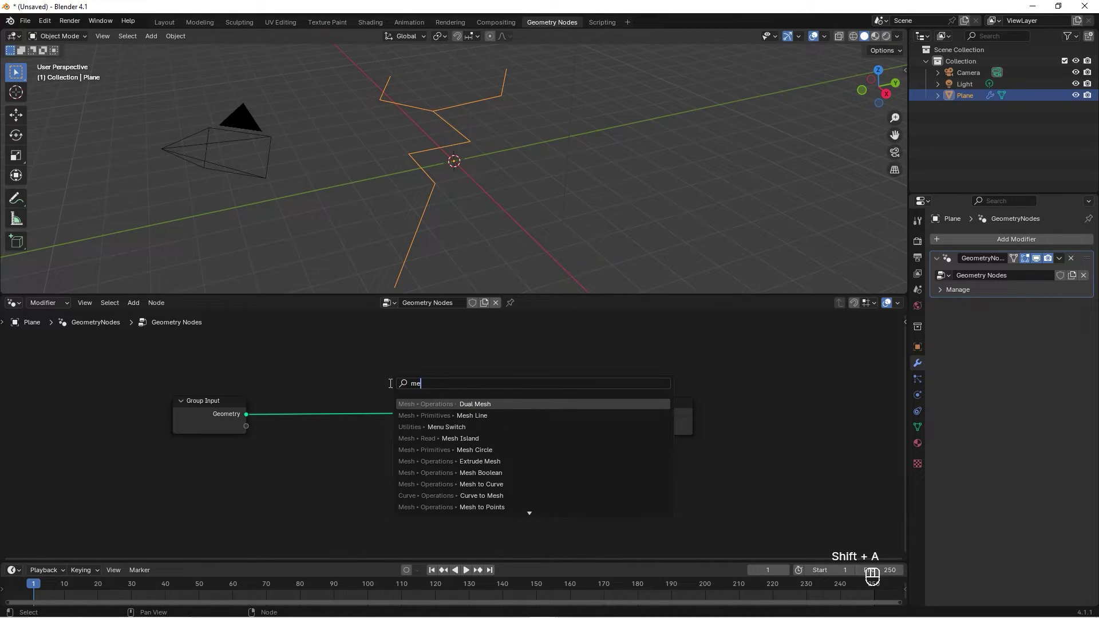
type("mesh to")
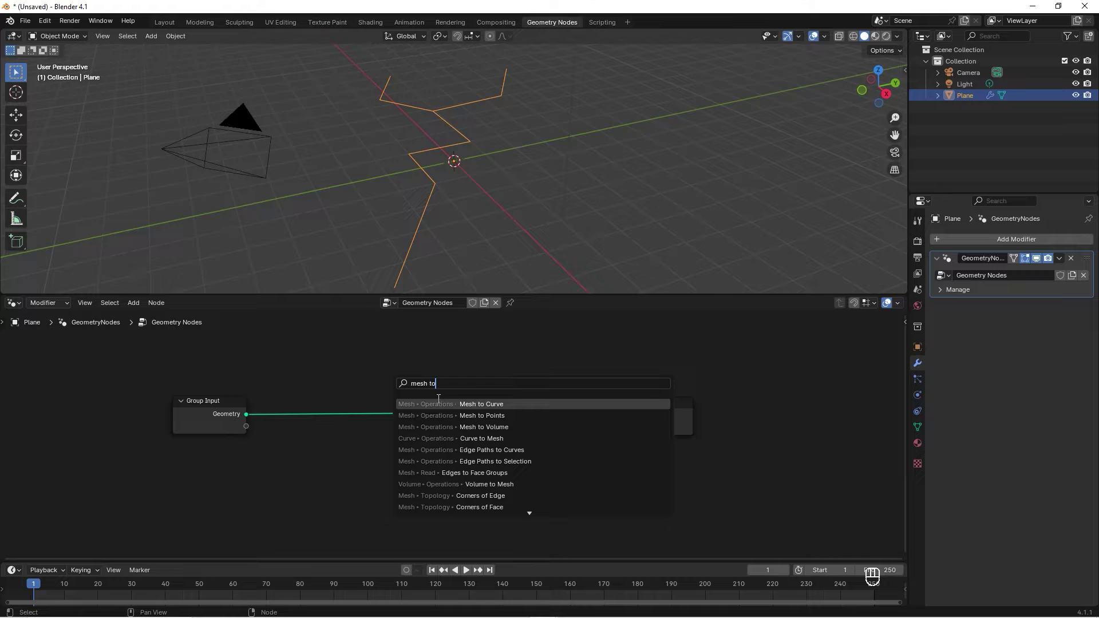
key("Return")
left_click(322, 393)
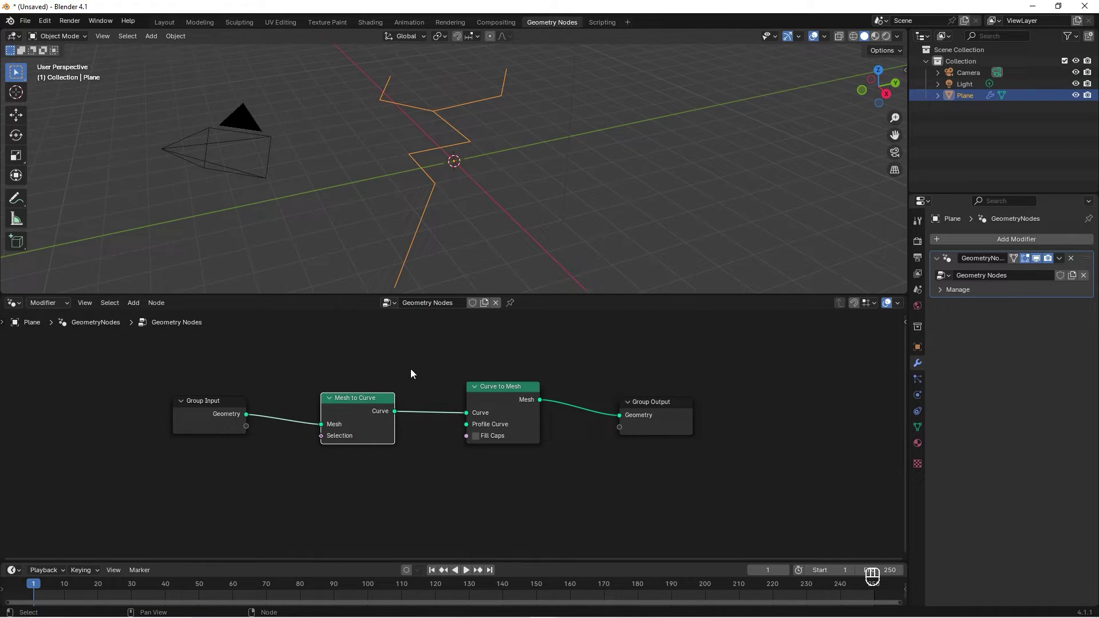
left_click_drag(372, 401, 363, 390)
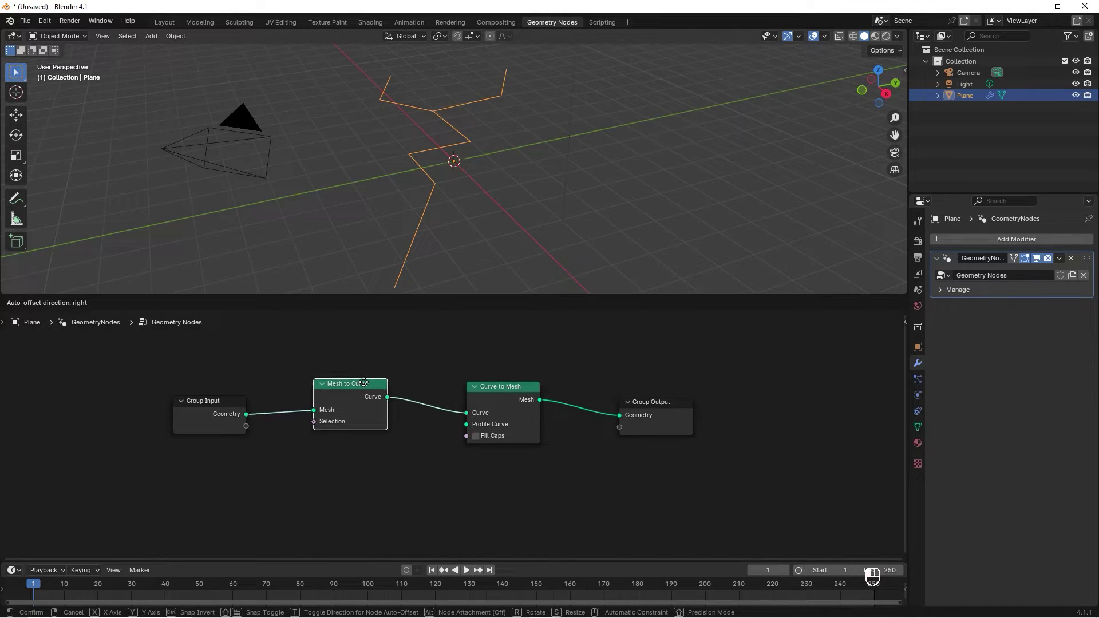
left_click(413, 379)
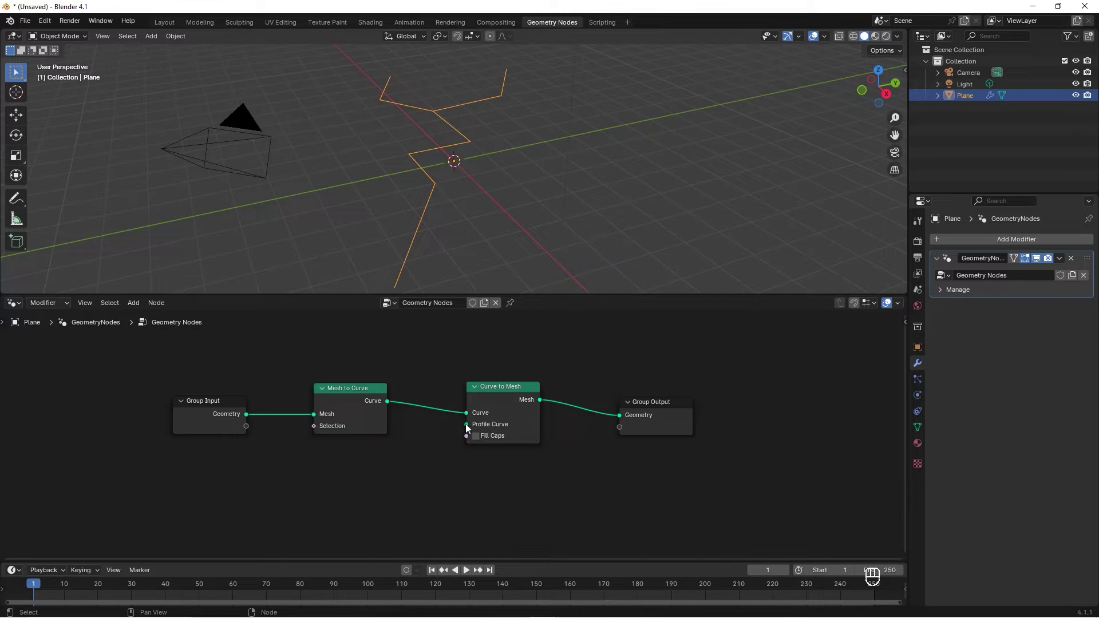
Step: Feed a 0.4 m by 0.1 m Quadrilateral into Curve to Mesh's Profile Curve
key("shift+a")
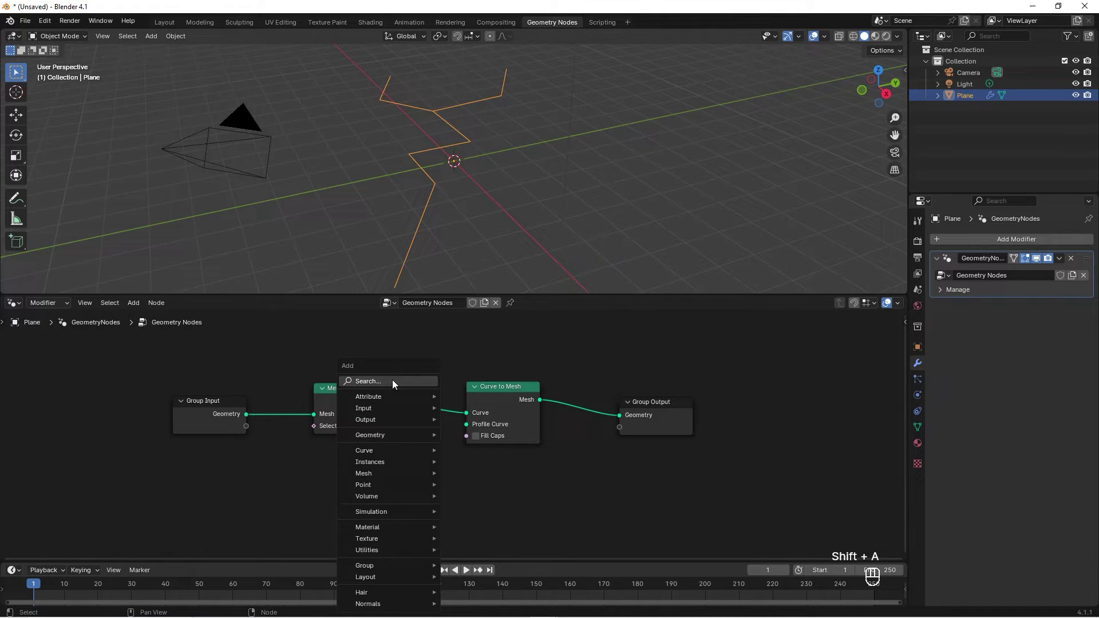
left_click(392, 380)
type("qu")
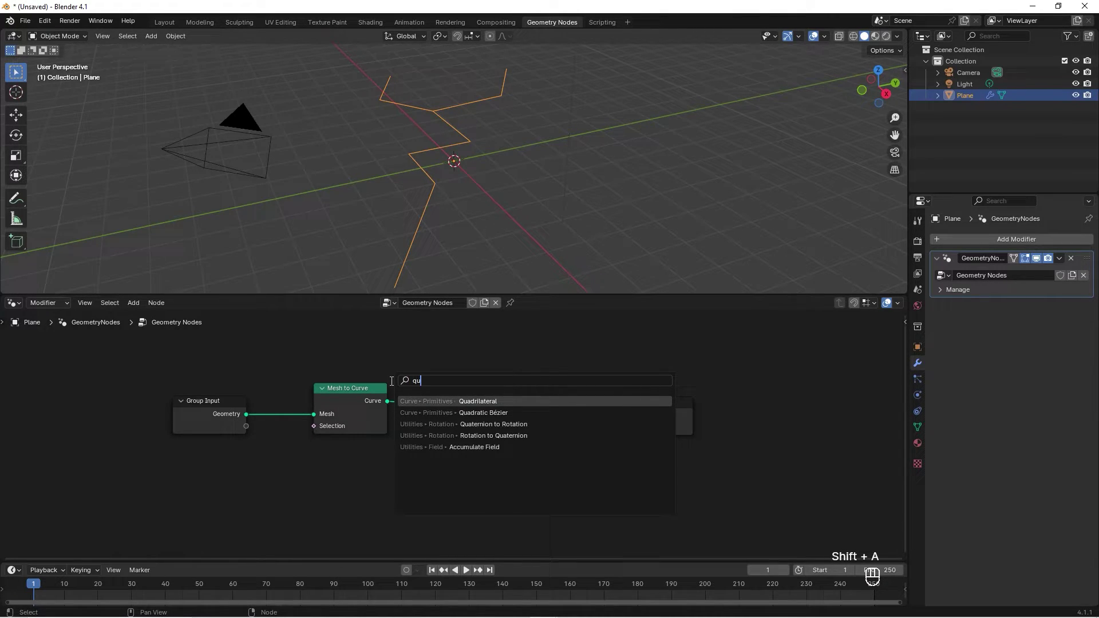
left_click(490, 401)
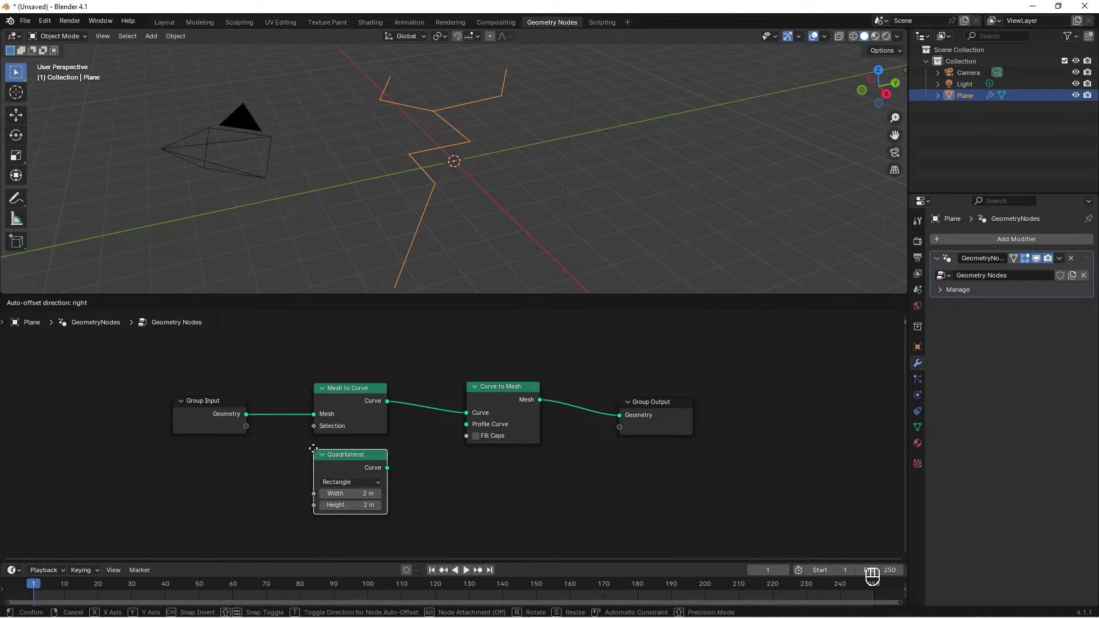
left_click(314, 453)
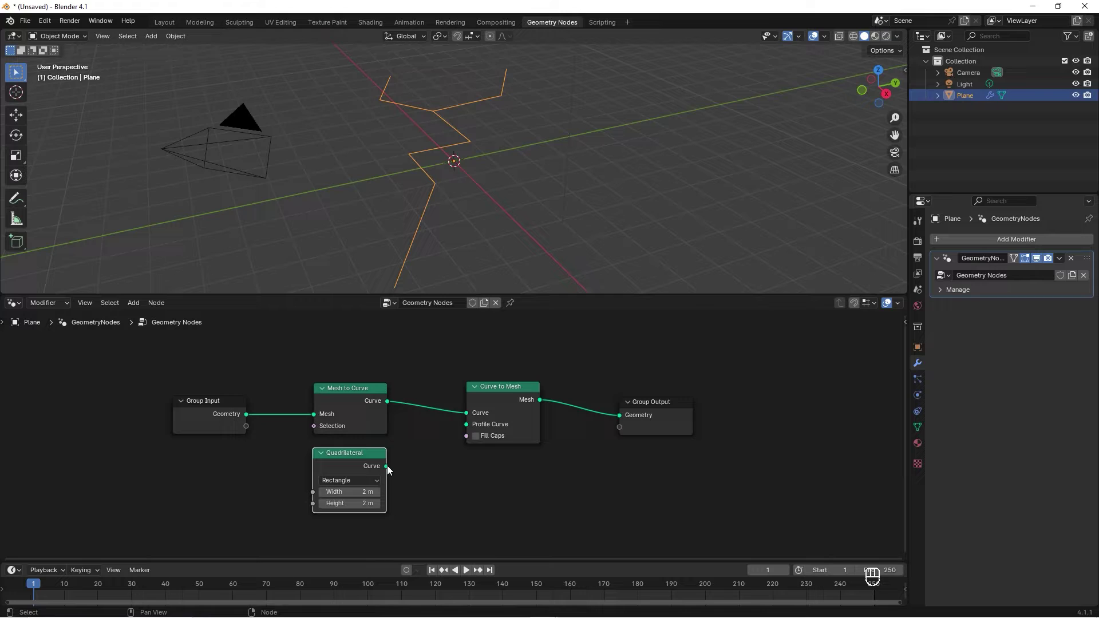
left_click_drag(386, 466, 467, 425)
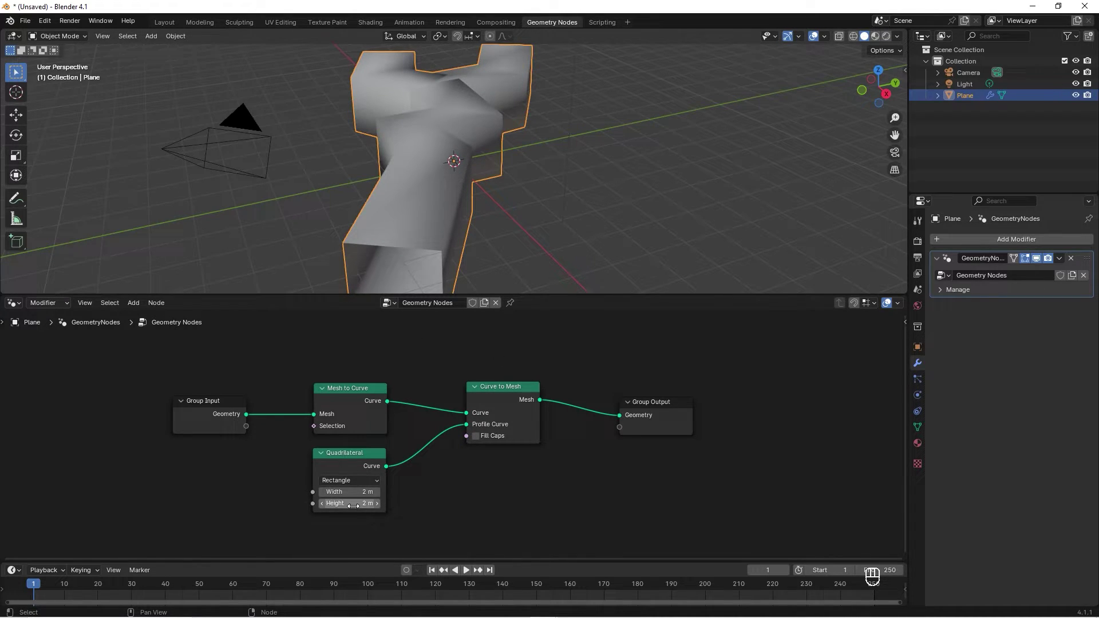
left_click_drag(355, 491, 327, 491)
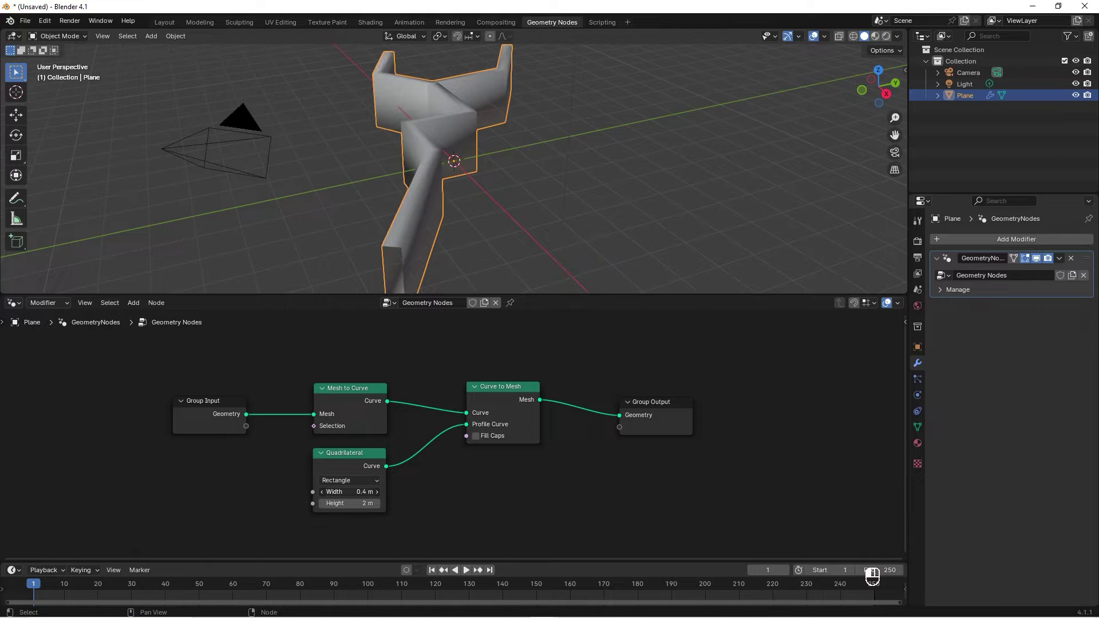
double_click(352, 503)
type(".")
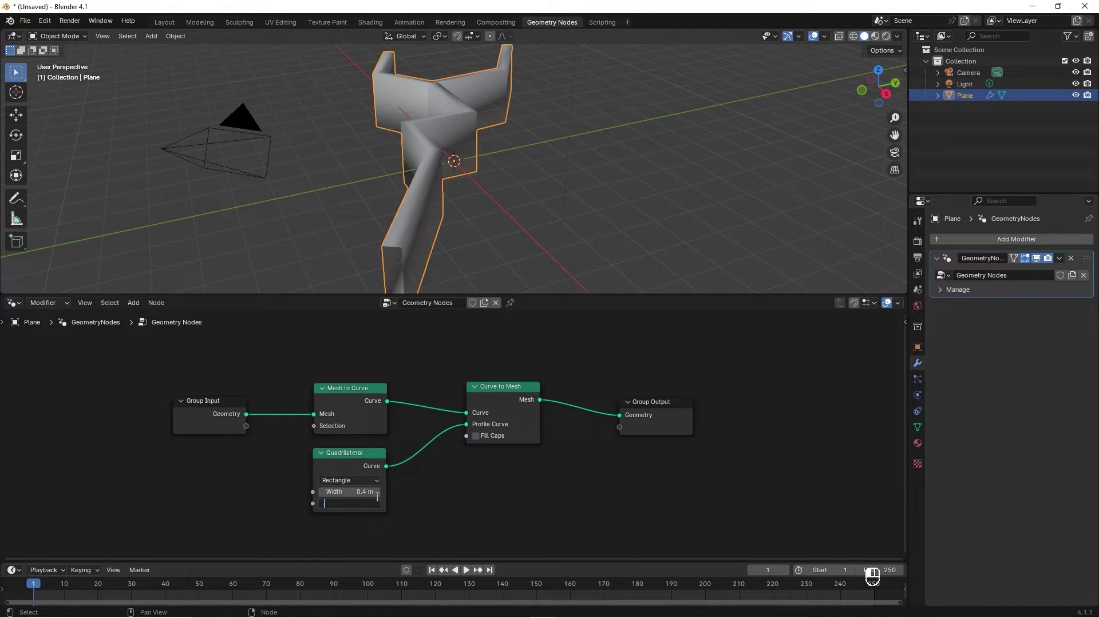
type("1")
key("Return")
Step: Move the Group Input and Mesh to Curve nodes further left
middle_click_drag(585, 105, 534, 119)
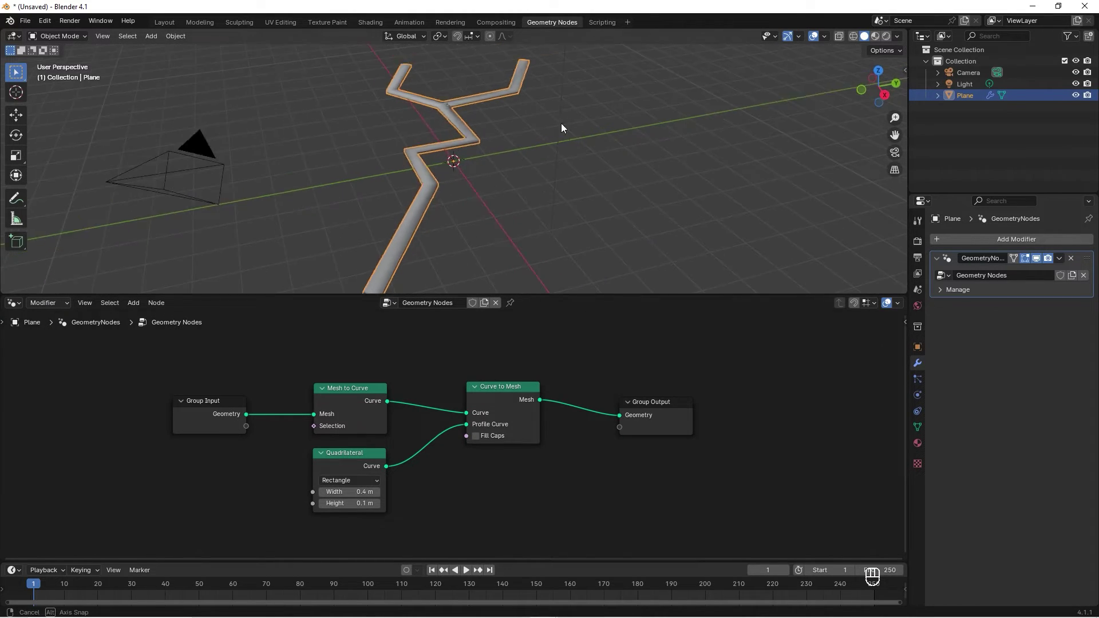
scroll(452, 388, "down", 2)
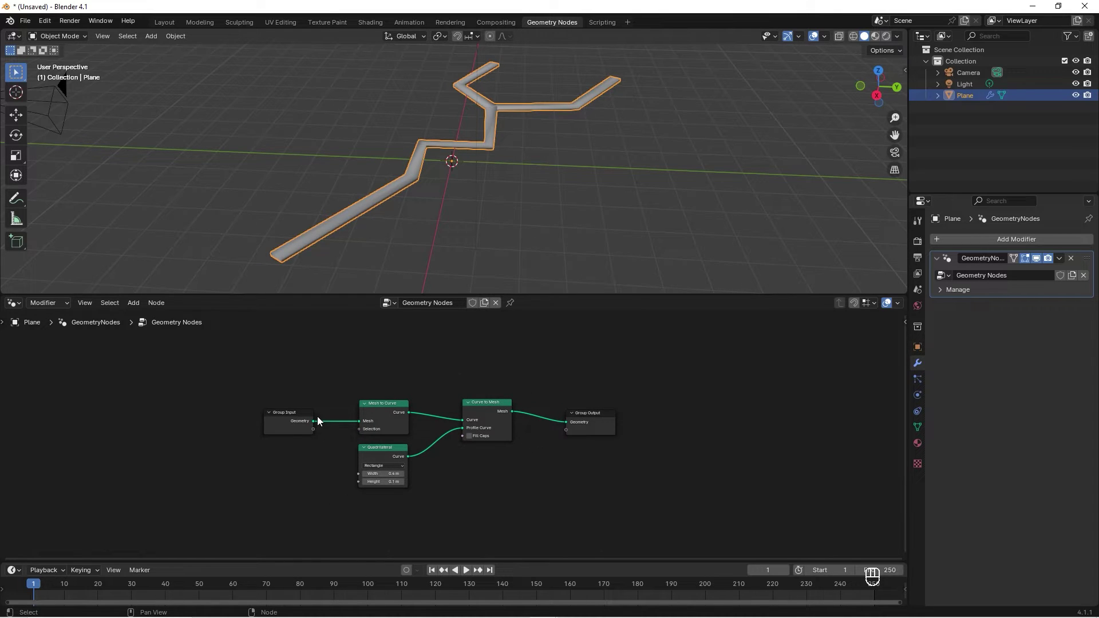
left_click_drag(288, 416, 248, 417)
left_click_drag(383, 403, 327, 403)
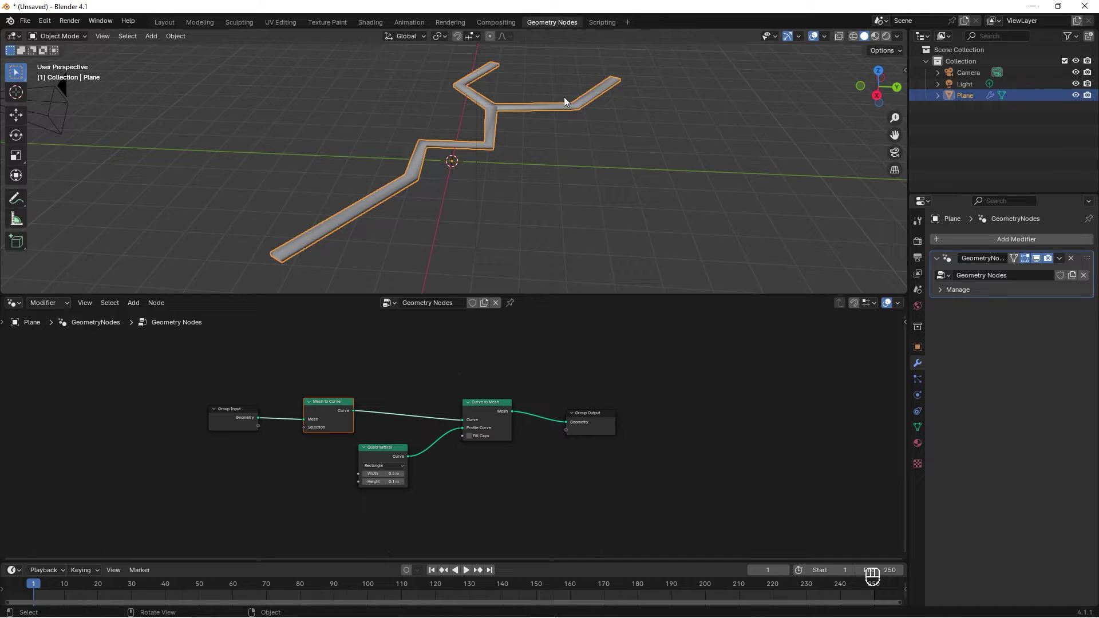
Step: Insert a Fillet Curve node before Curve to Mesh and set it to Poly mode
key("shift+a")
left_click(430, 380)
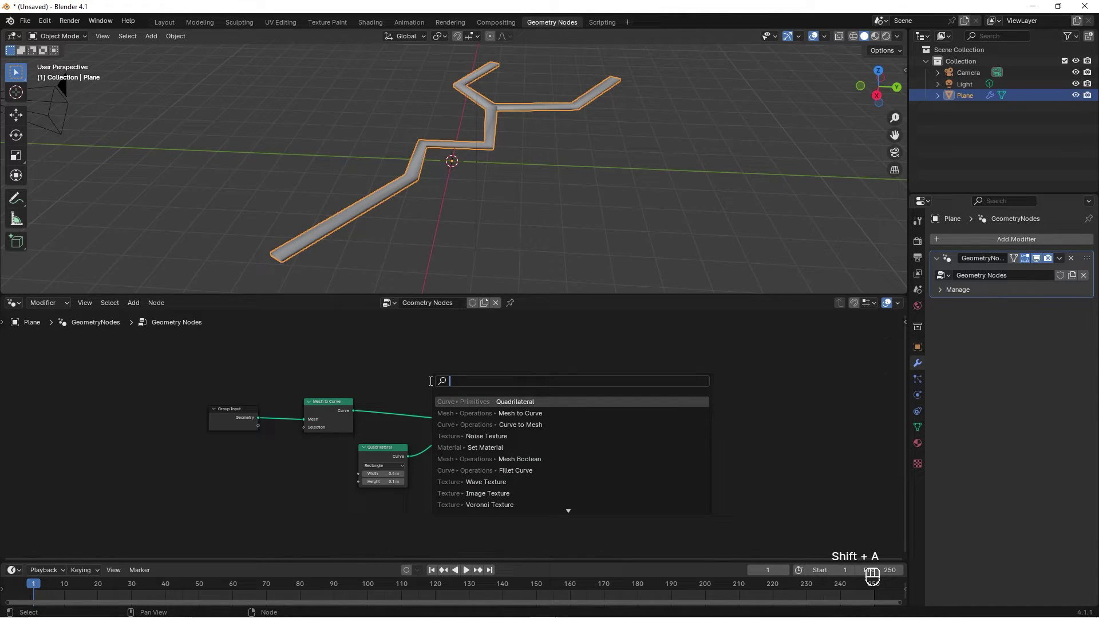
type("fill")
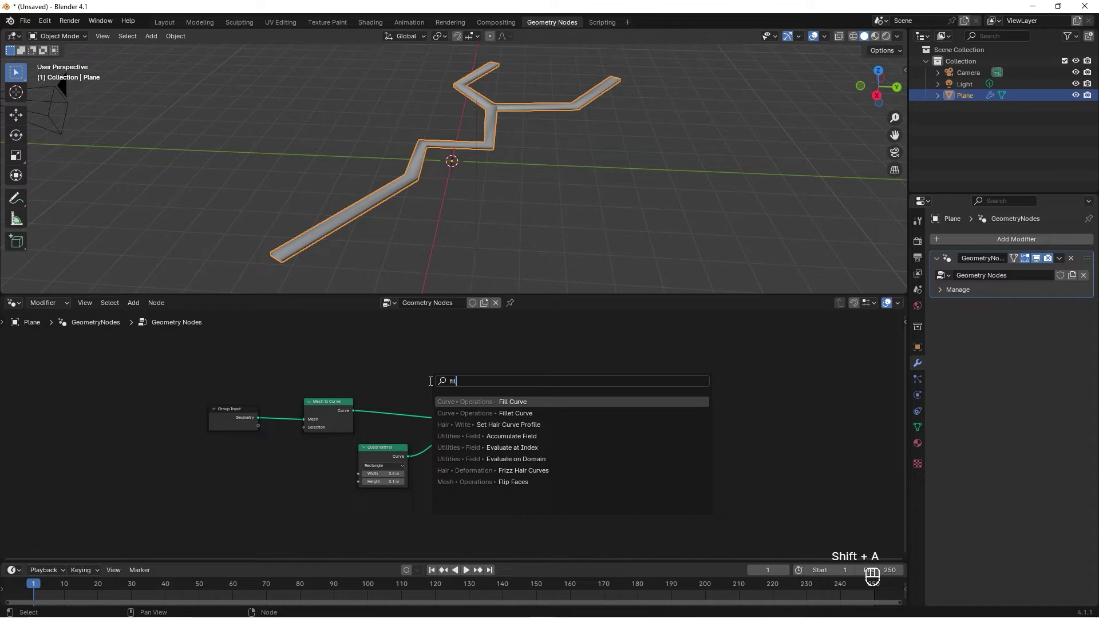
left_click(499, 413)
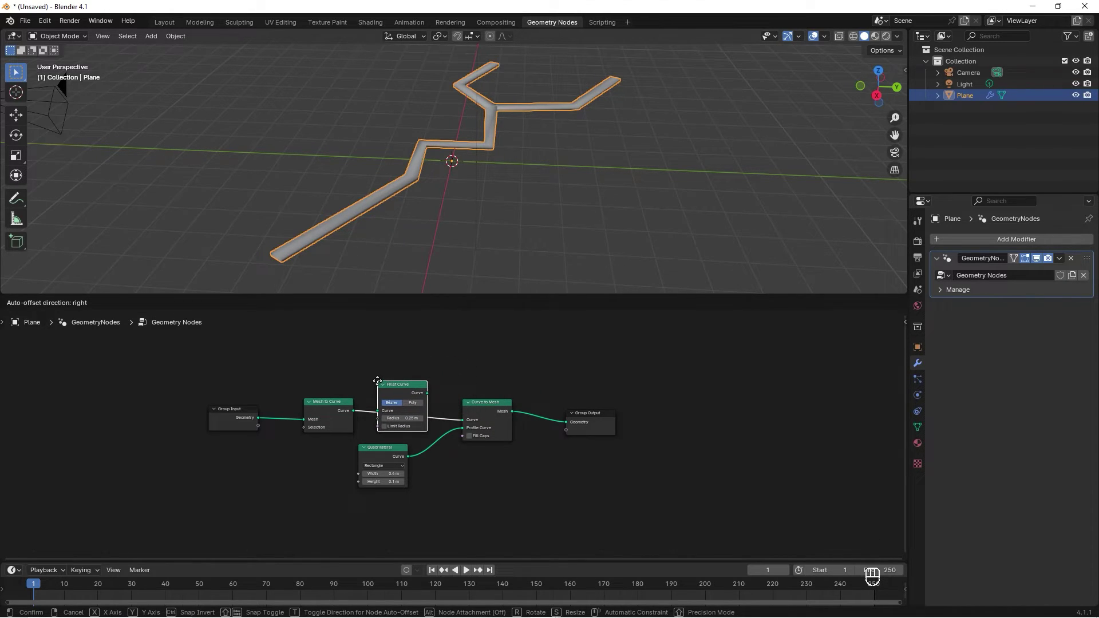
left_click(377, 380)
scroll(407, 379, "up", 2)
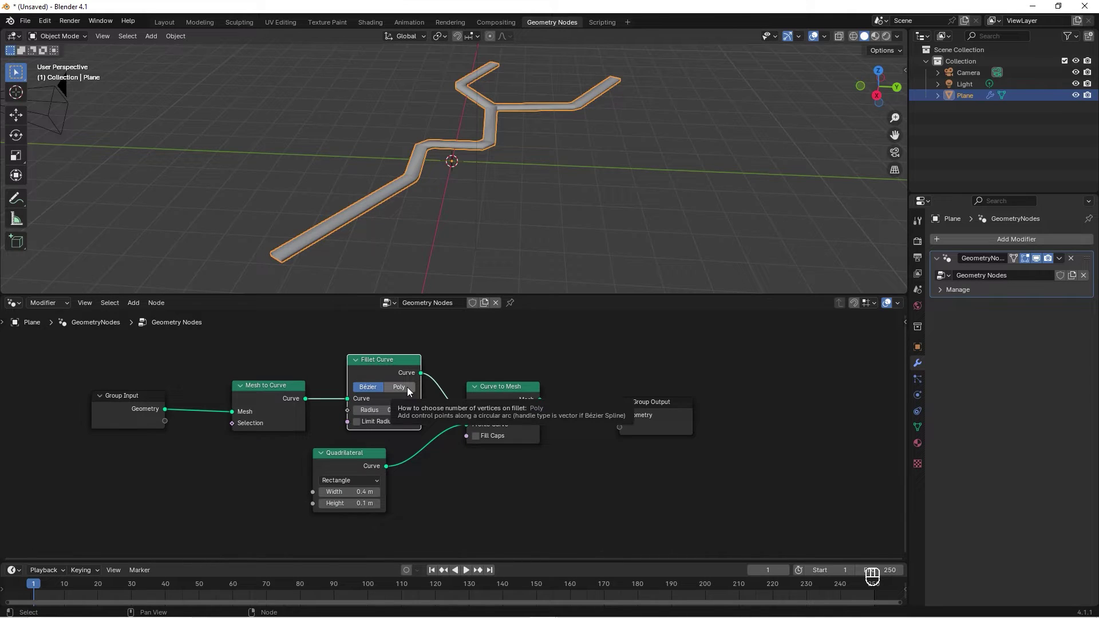
left_click(407, 388)
scroll(528, 135, "up", 4)
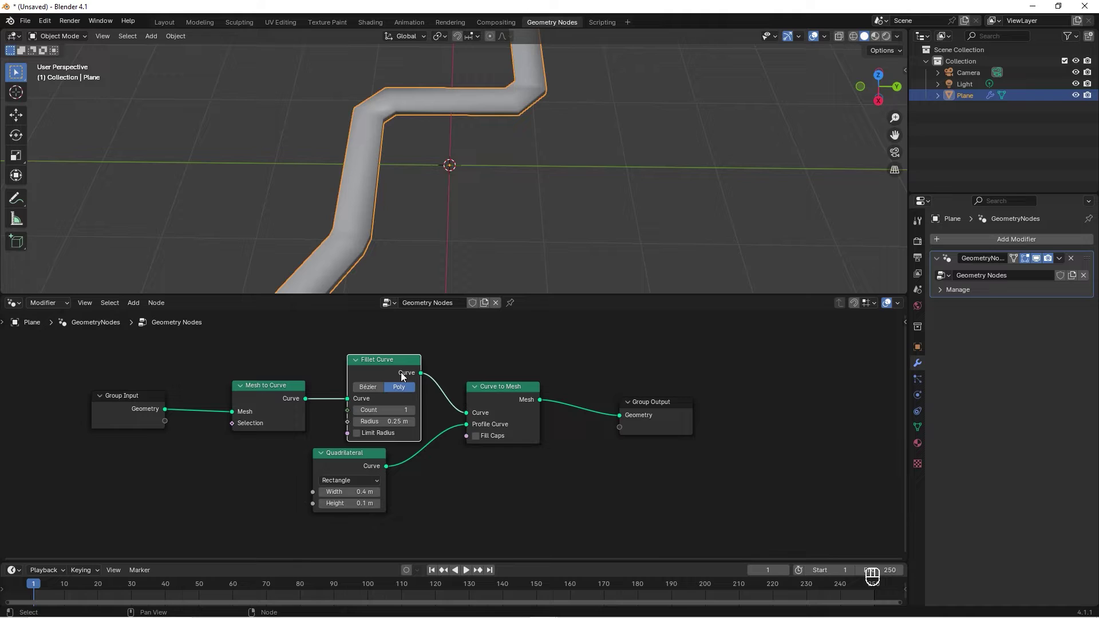
Step: Set the fillet Count to 10 and Radius to about 0.95 m
left_click_drag(387, 410, 413, 410)
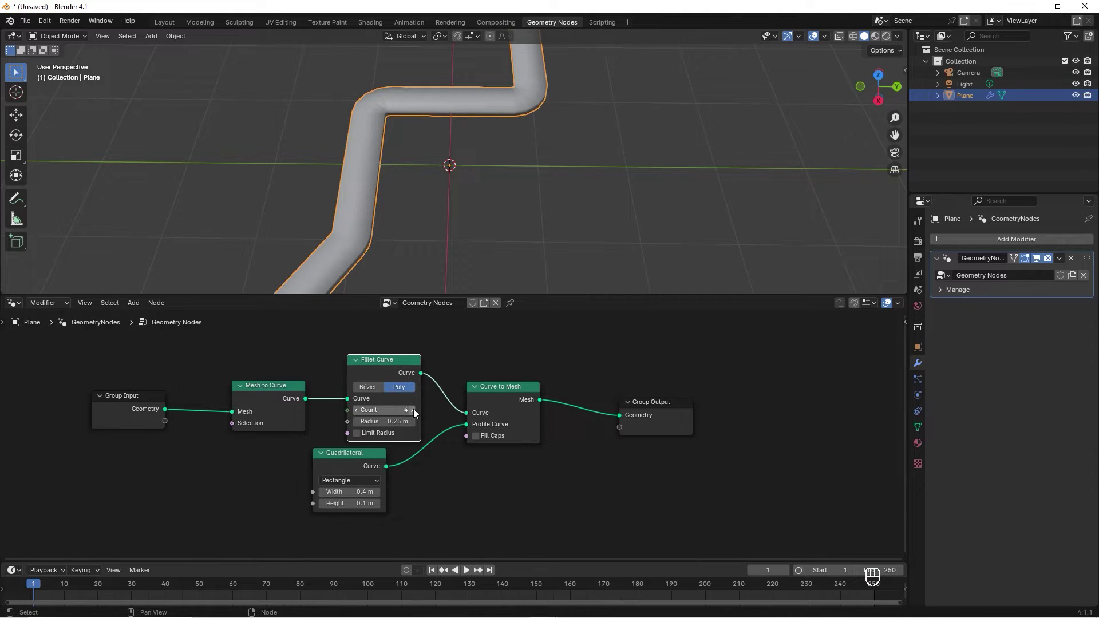
double_click(413, 408)
type("9")
key("Return")
left_click(412, 409)
double_click(396, 421)
type("0")
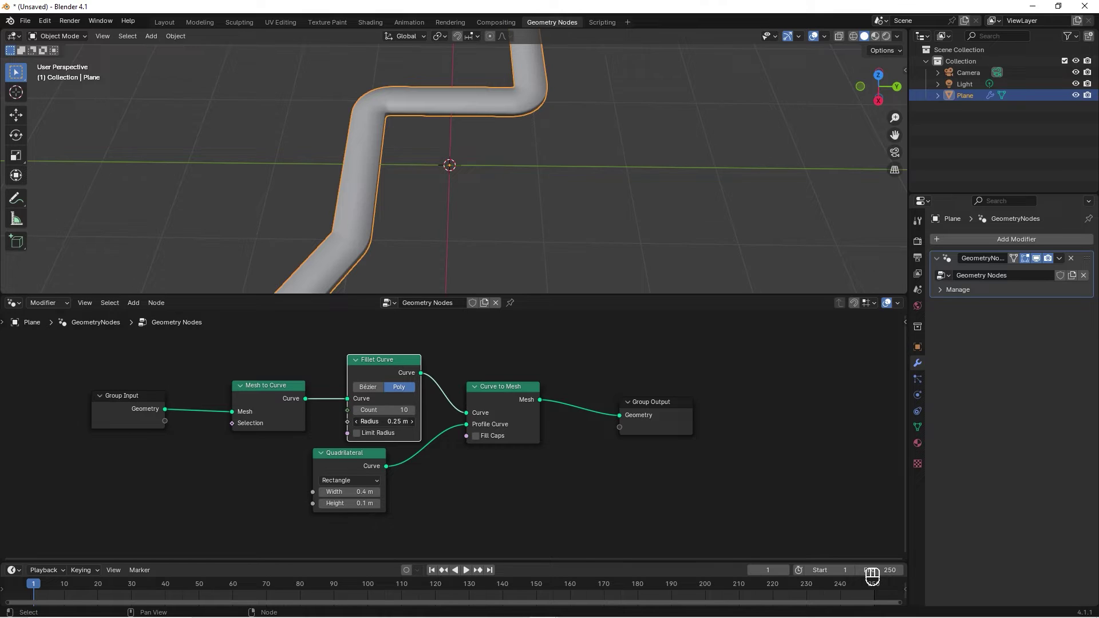
key("Return")
left_click_drag(377, 421, 395, 421)
scroll(502, 195, "down", 3)
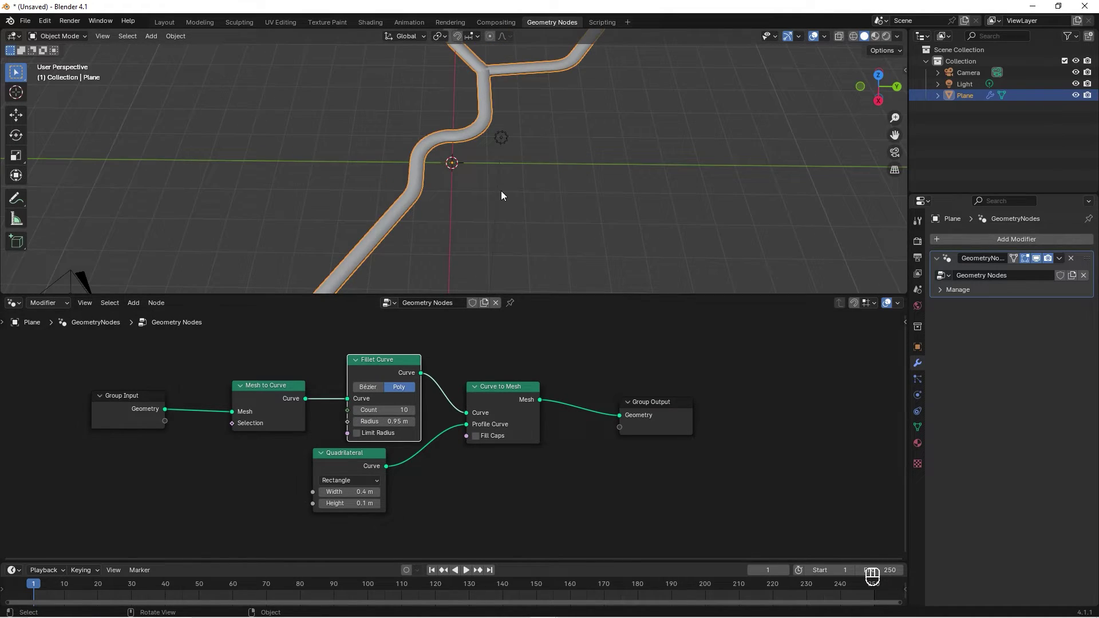
scroll(501, 193, "down", 3)
Step: Switch viewport shading to MatCap with the striped sphere
mouse_move(497, 160)
middle_mouse_down()
mouse_move(519, 147)
mouse_move(513, 100)
mouse_move(552, 159)
mouse_move(523, 252)
middle_mouse_up()
scroll(575, 403, "down", 2)
scroll(516, 224, "up", 4)
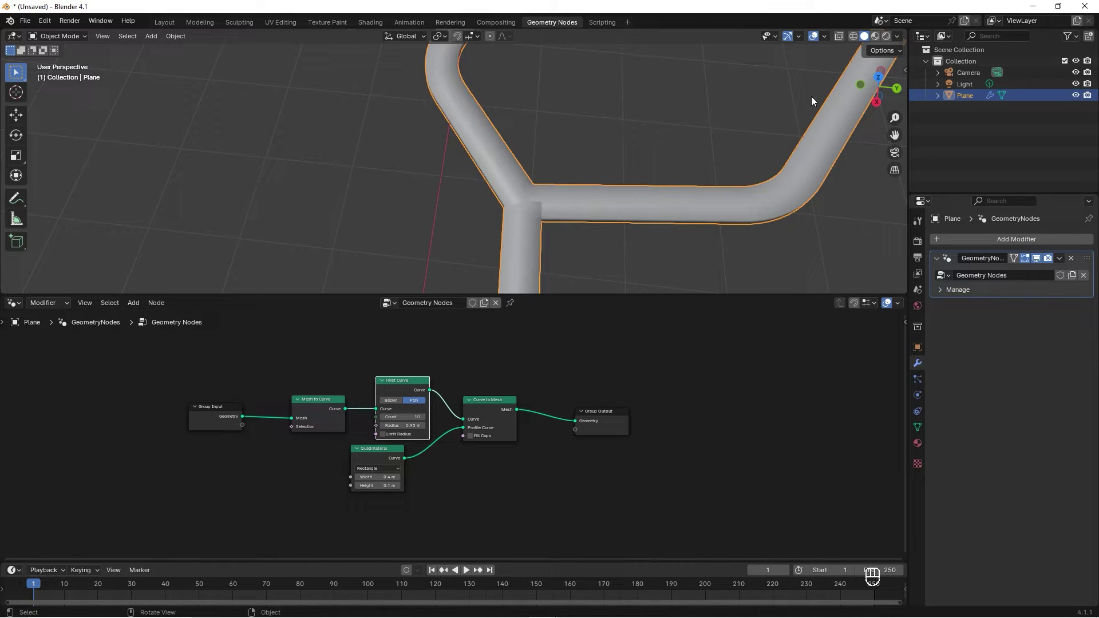
left_click(895, 39)
left_click(885, 91)
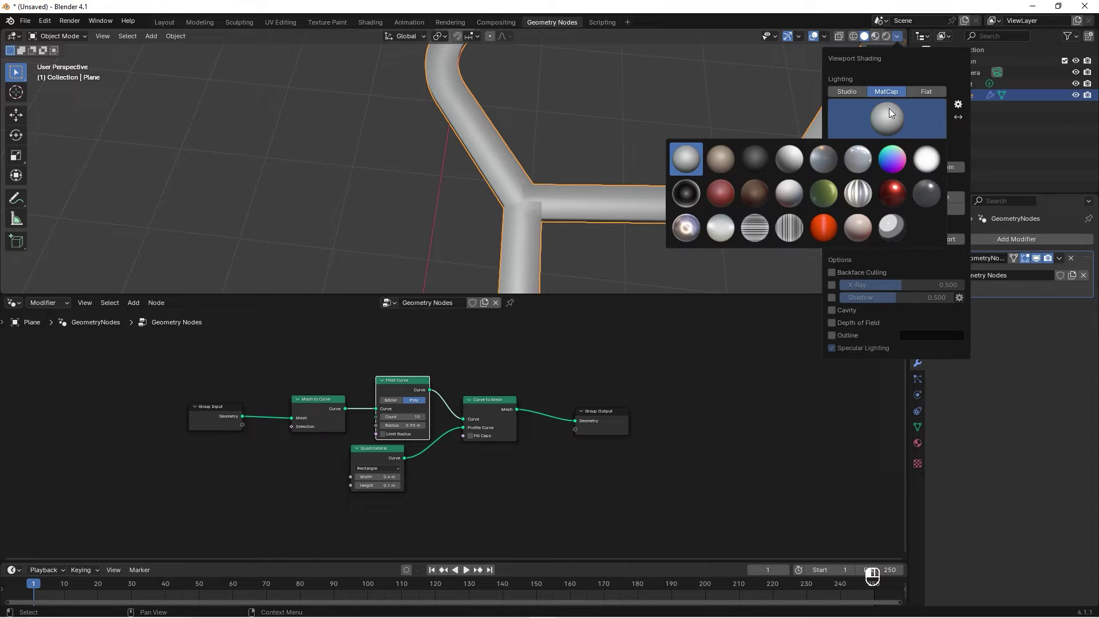
left_click(790, 228)
scroll(559, 170, "down", 5)
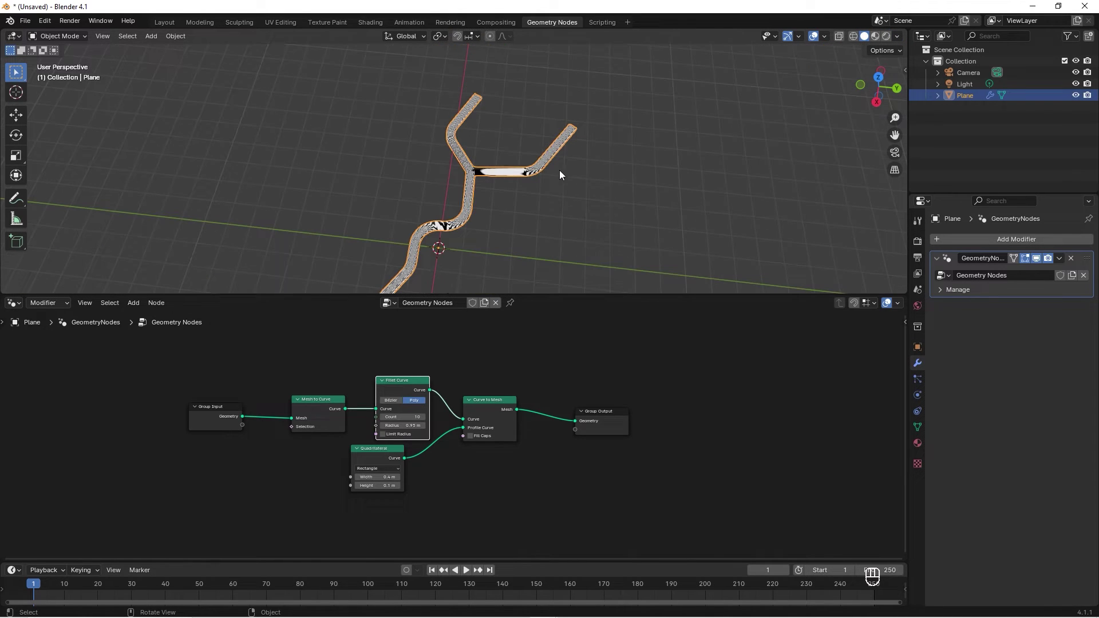
scroll(478, 185, "up", 3)
scroll(506, 189, "down", 4)
Step: Move the Group Output node further right to make room in the tree
middle_click_drag(507, 190, 522, 113)
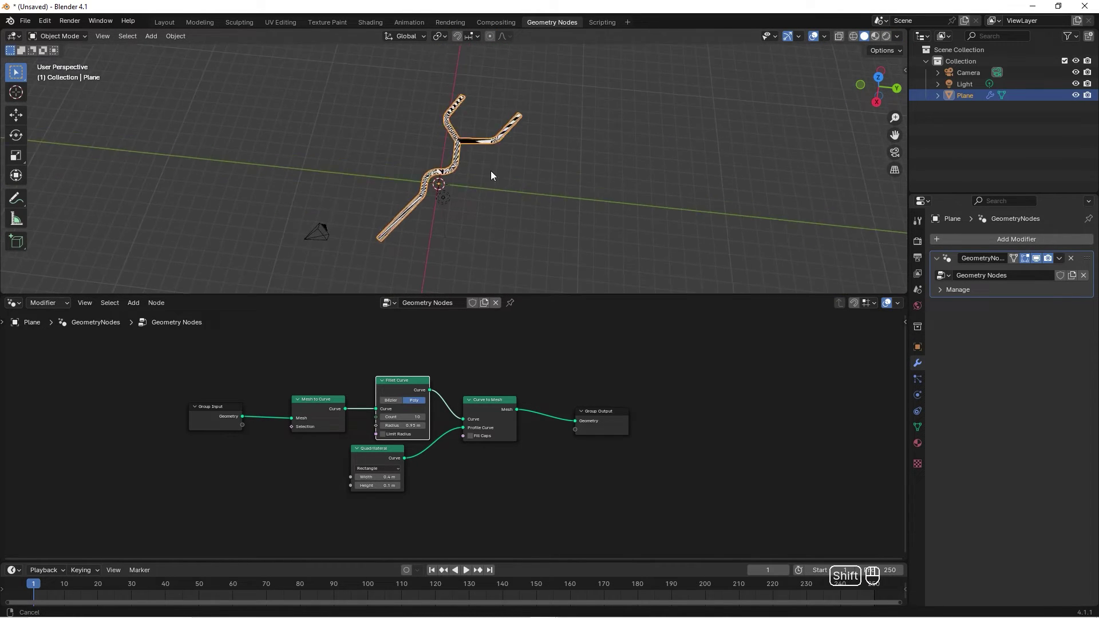
scroll(521, 112, "up", 1)
scroll(480, 467, "down", 3)
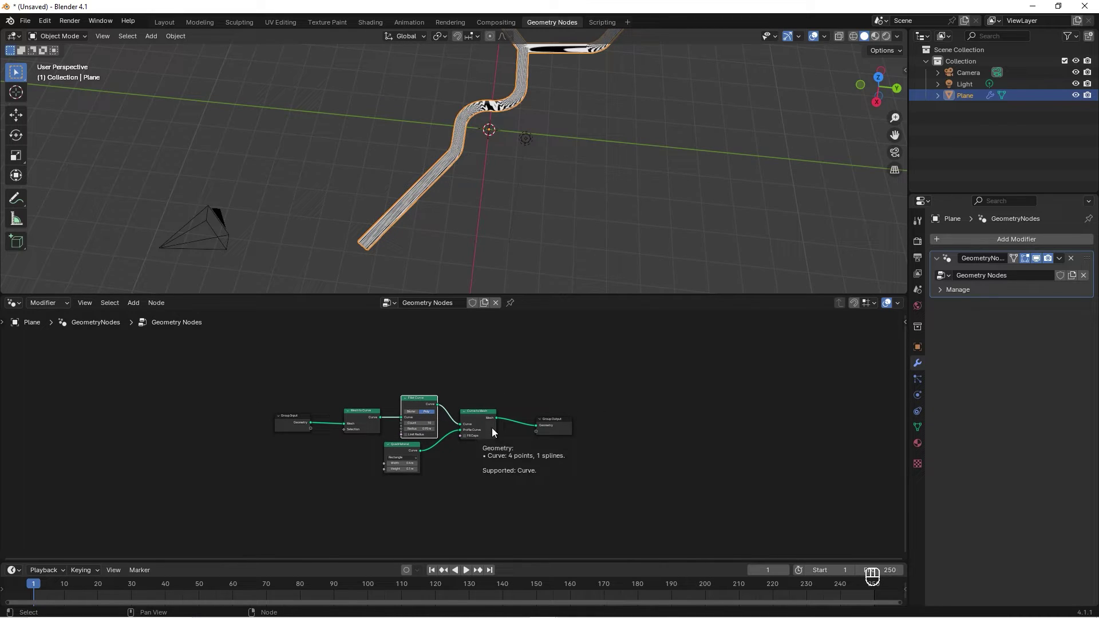
scroll(512, 412, "up", 3)
scroll(512, 422, "up", 3)
middle_click_drag(525, 421, 498, 412, "shift")
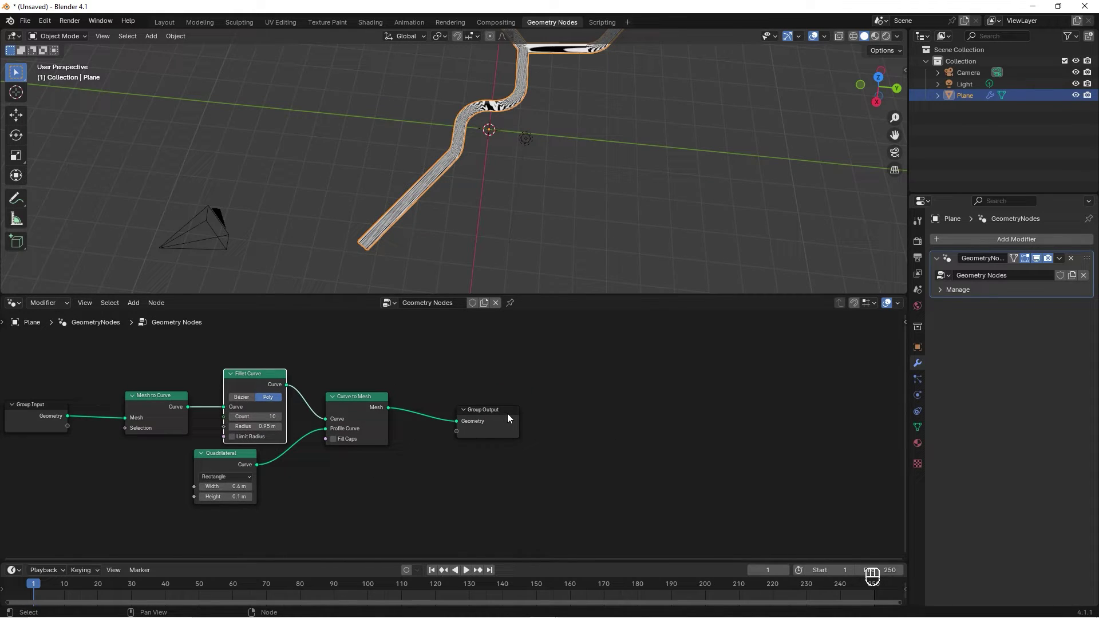
left_click_drag(496, 410, 651, 402)
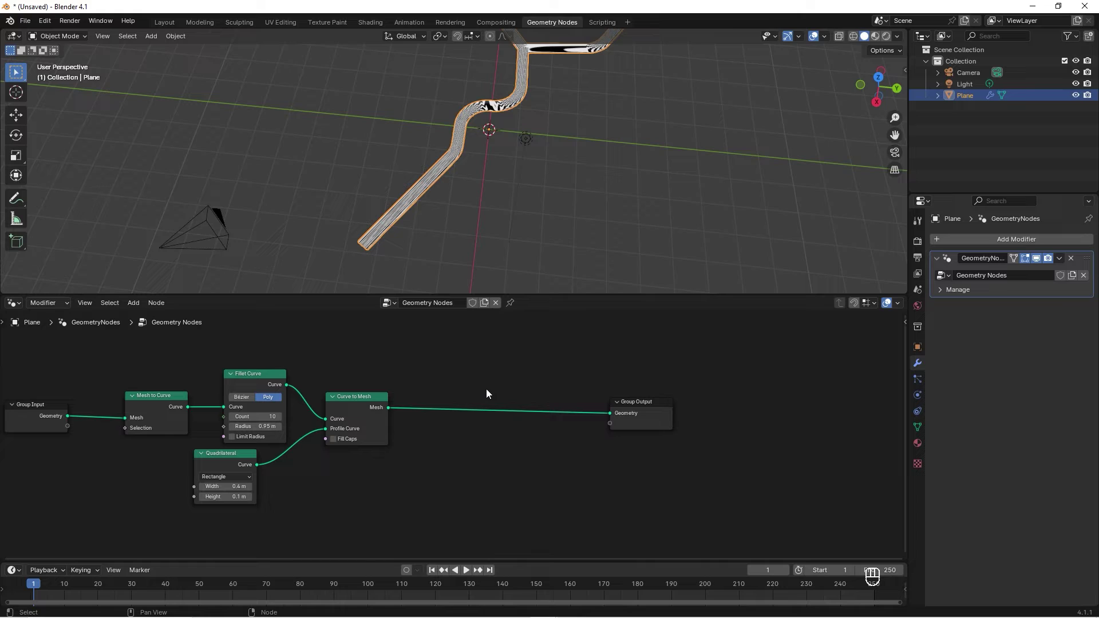
Step: Add a Mesh Boolean node before Group Output
key("shift+a")
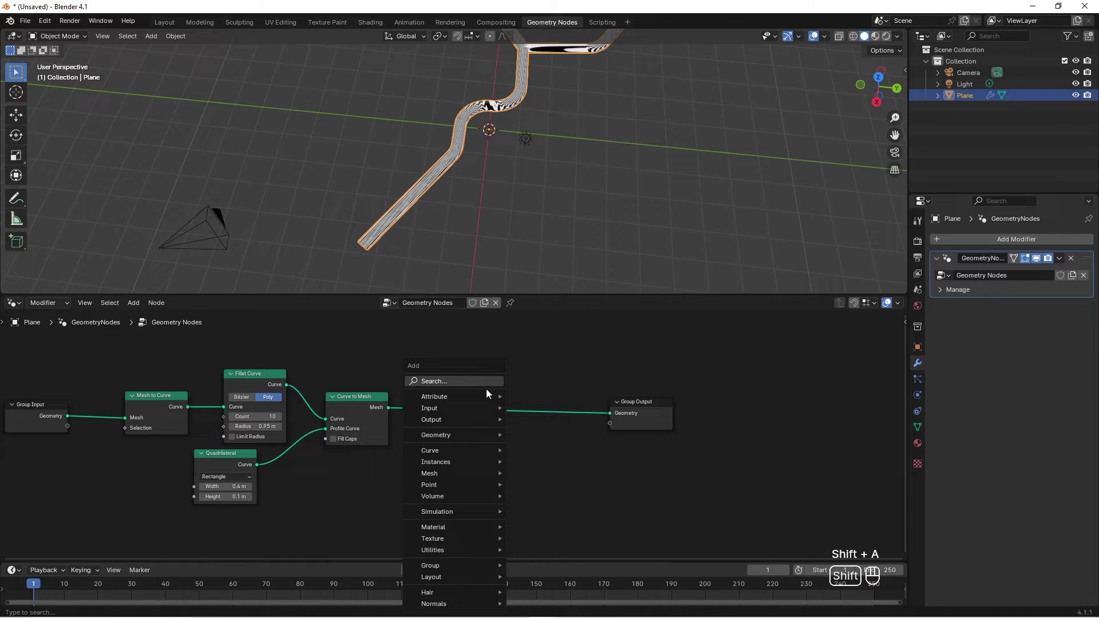
left_click(486, 390)
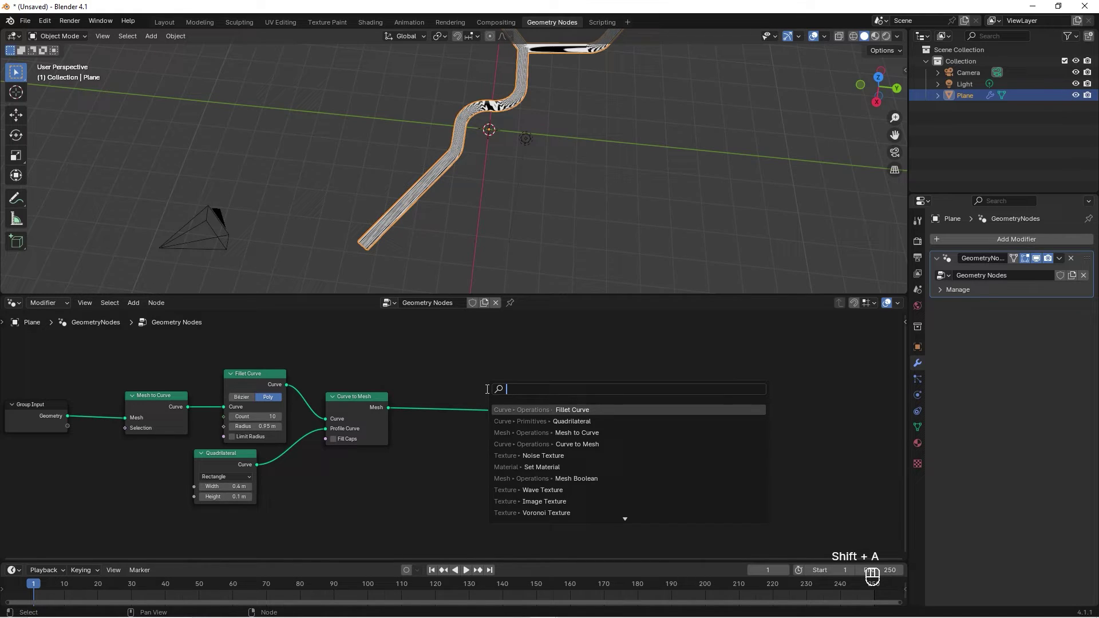
key("shift+a")
left_click(492, 388)
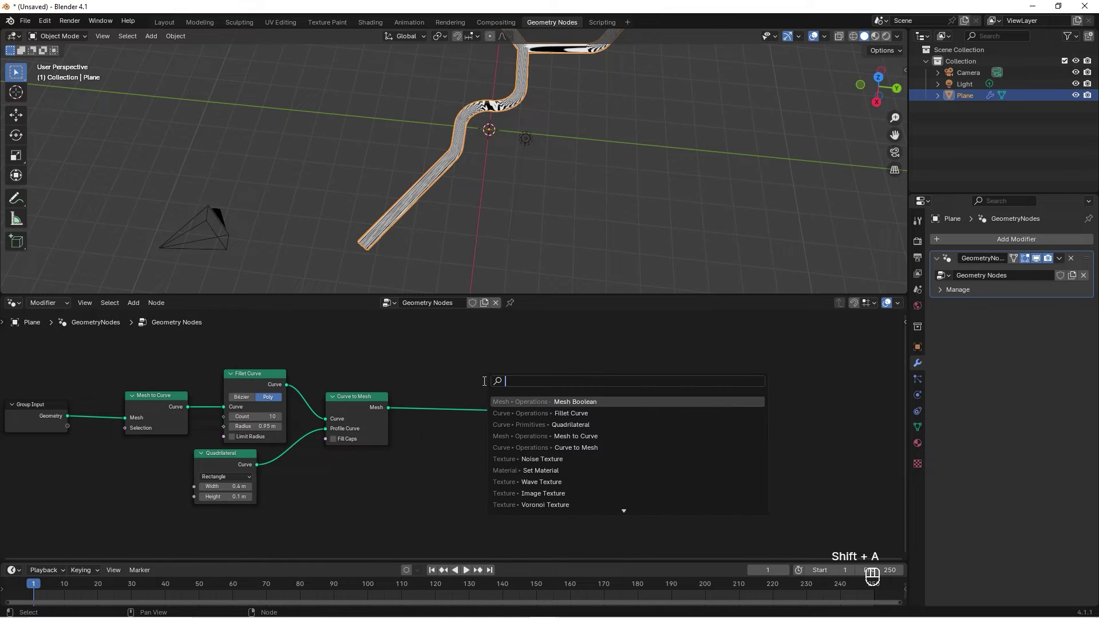
type("mesh")
key("Return")
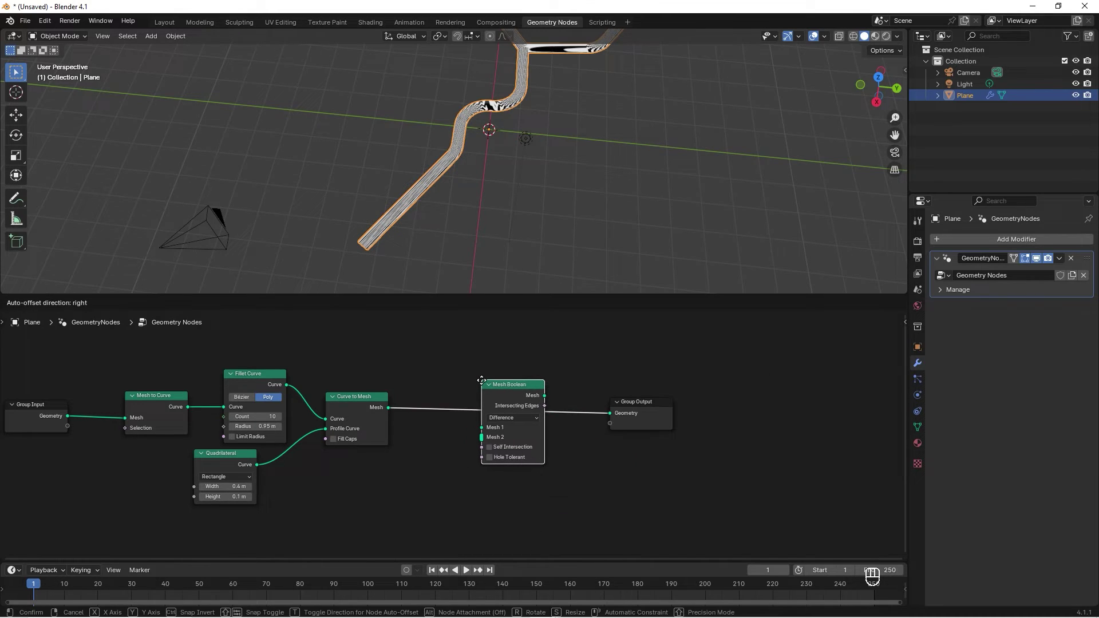
left_click(482, 381)
key("ctrl+z")
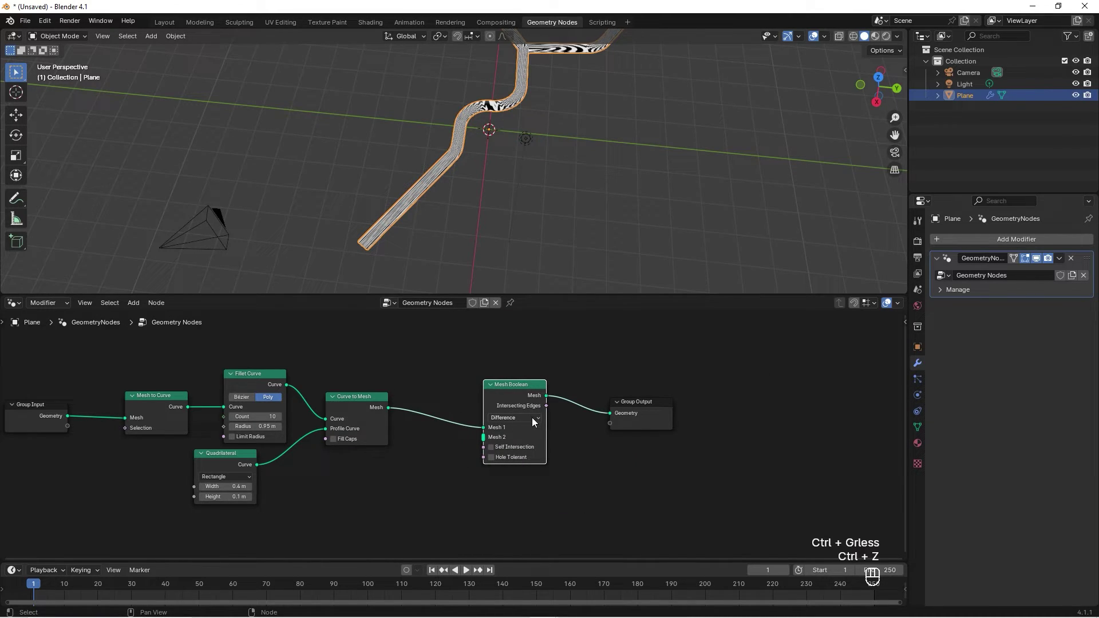
Step: Set Mesh Boolean to Union and connect Curve to Mesh into its Mesh input
left_click(532, 417)
left_click(509, 450)
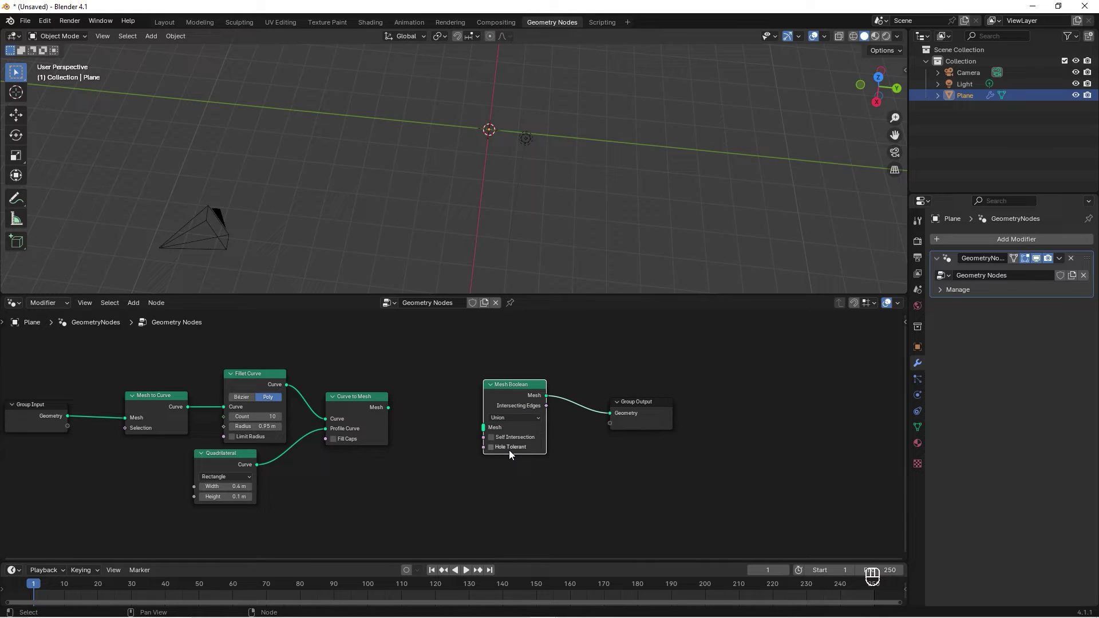
left_click_drag(389, 408, 484, 426)
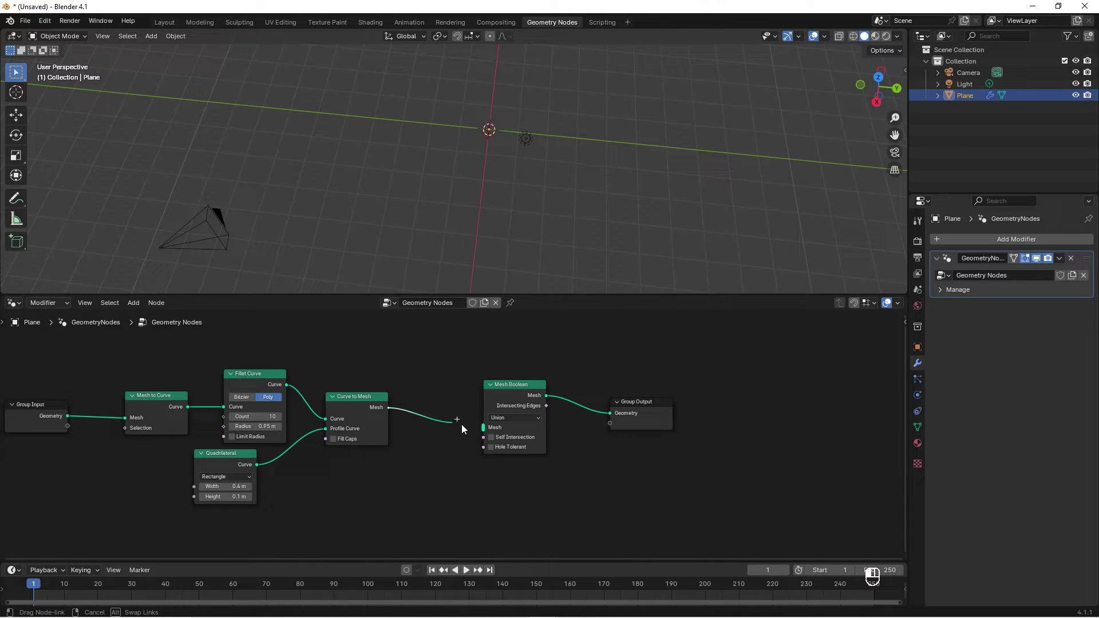
scroll(387, 387, "down", 2)
middle_click_drag(376, 372, 467, 368)
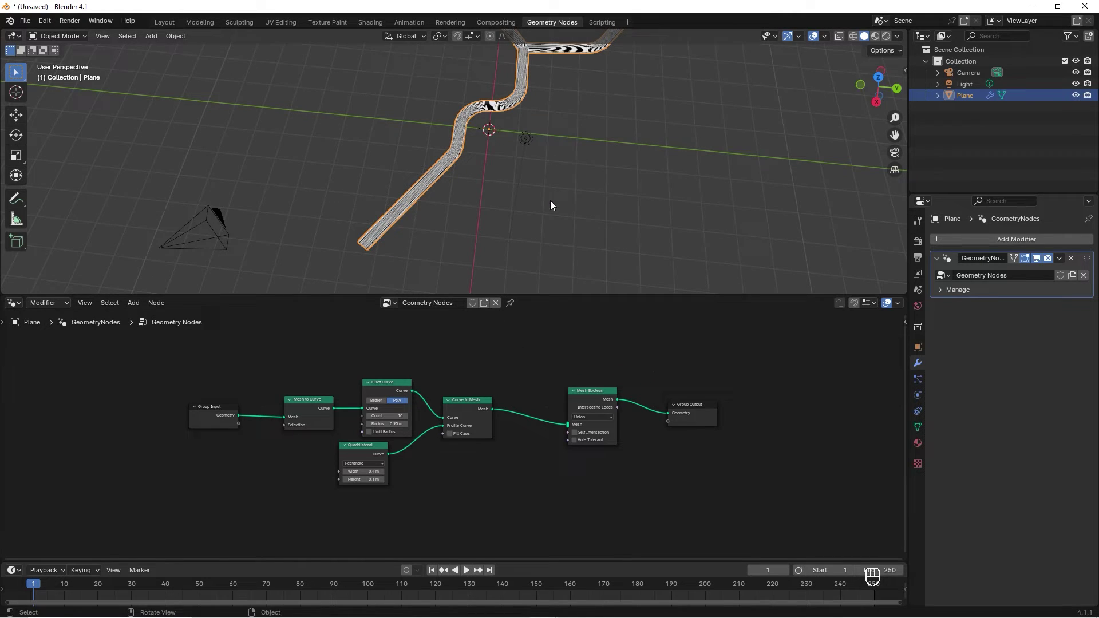
middle_click_drag(551, 201, 516, 172)
left_click_drag(510, 344, 270, 496)
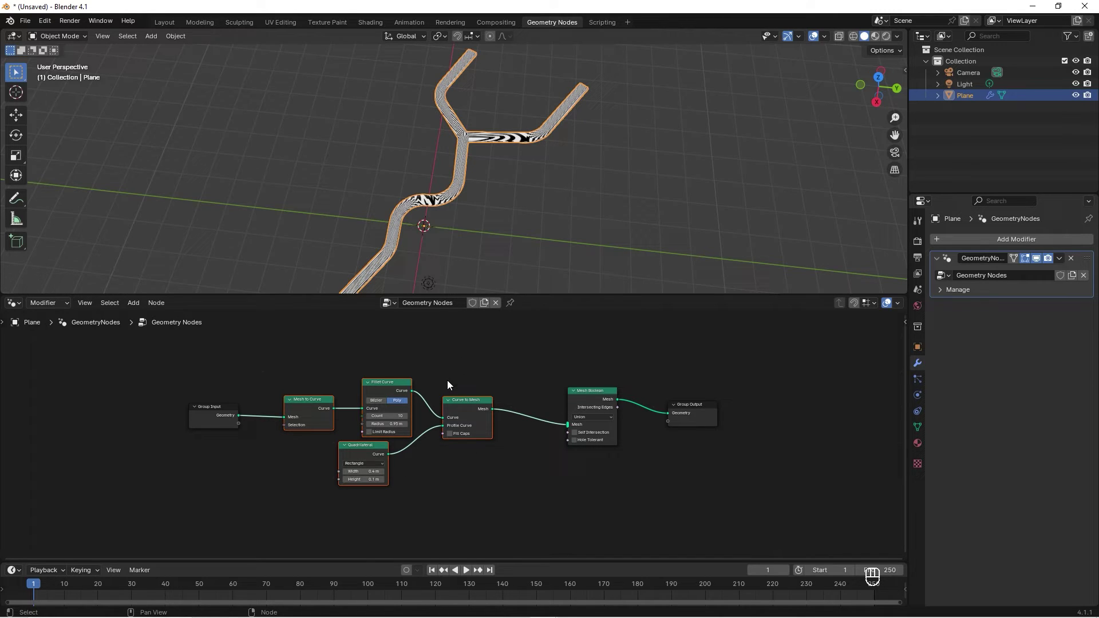
Step: Duplicate the road node chain, link its Curve to Mesh into Mesh Boolean, and enable Fill Caps
key("ctrl+shift+d")
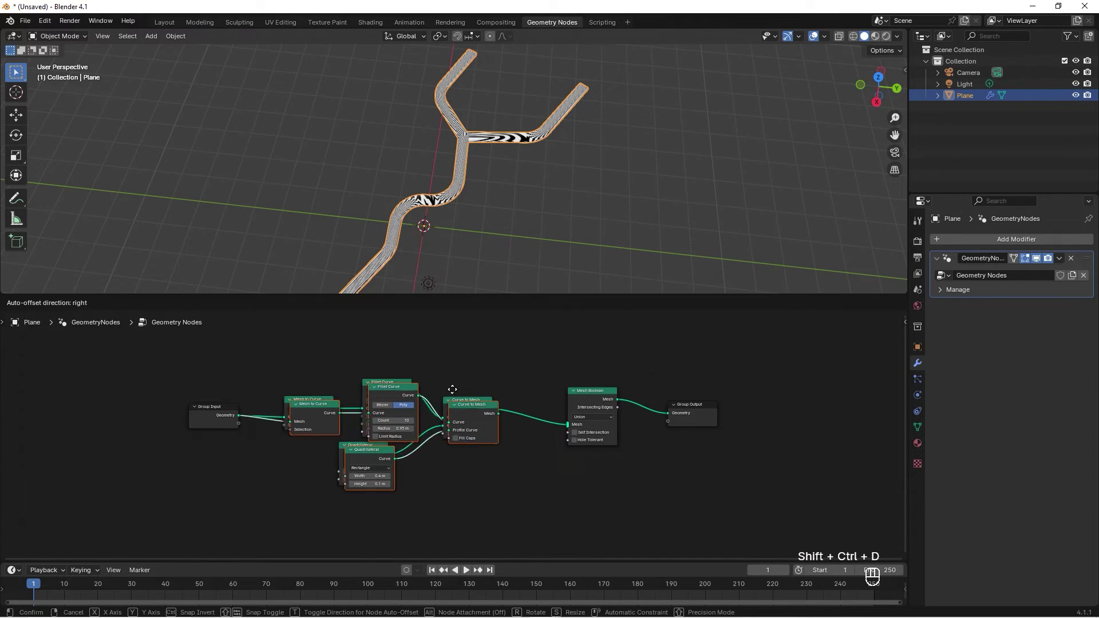
left_click(503, 498)
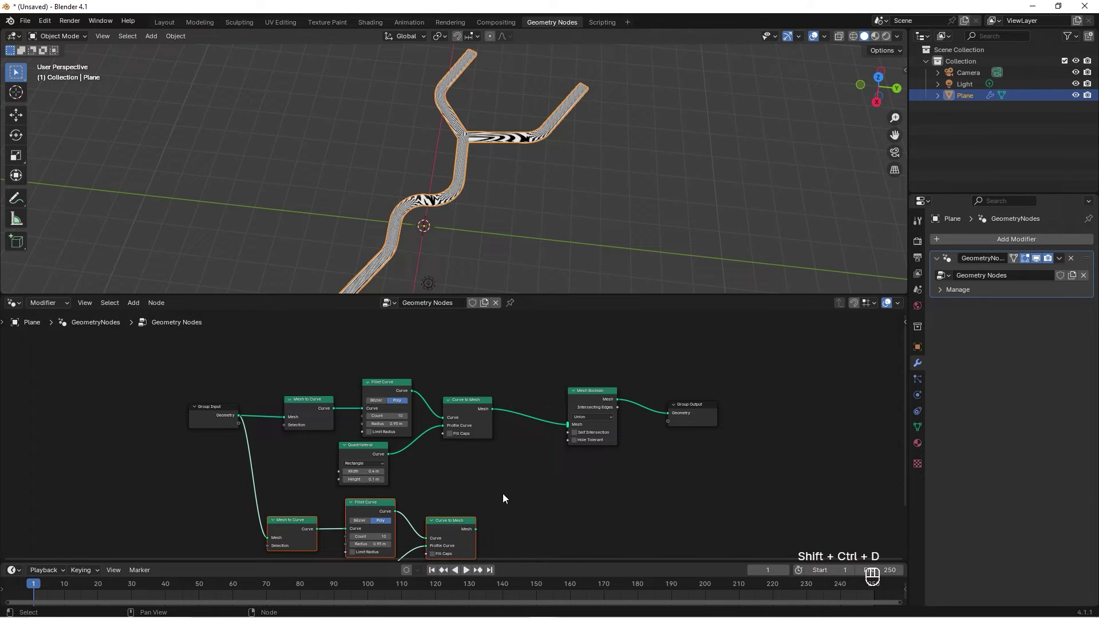
middle_click_drag(503, 497, 454, 417)
left_click_drag(428, 450, 521, 349)
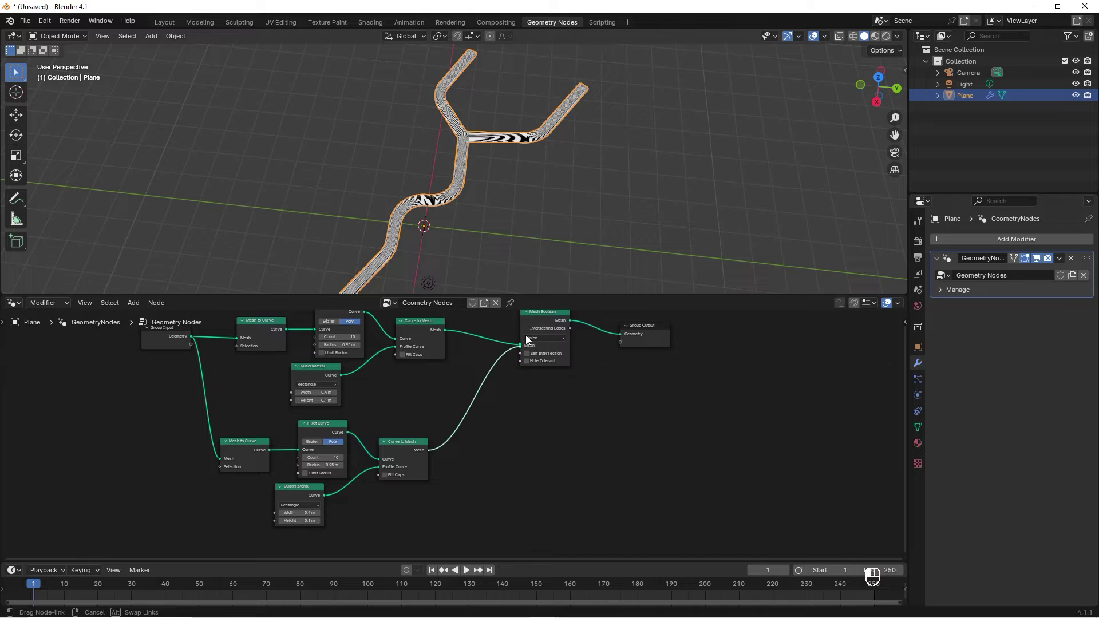
scroll(515, 171, "up", 3)
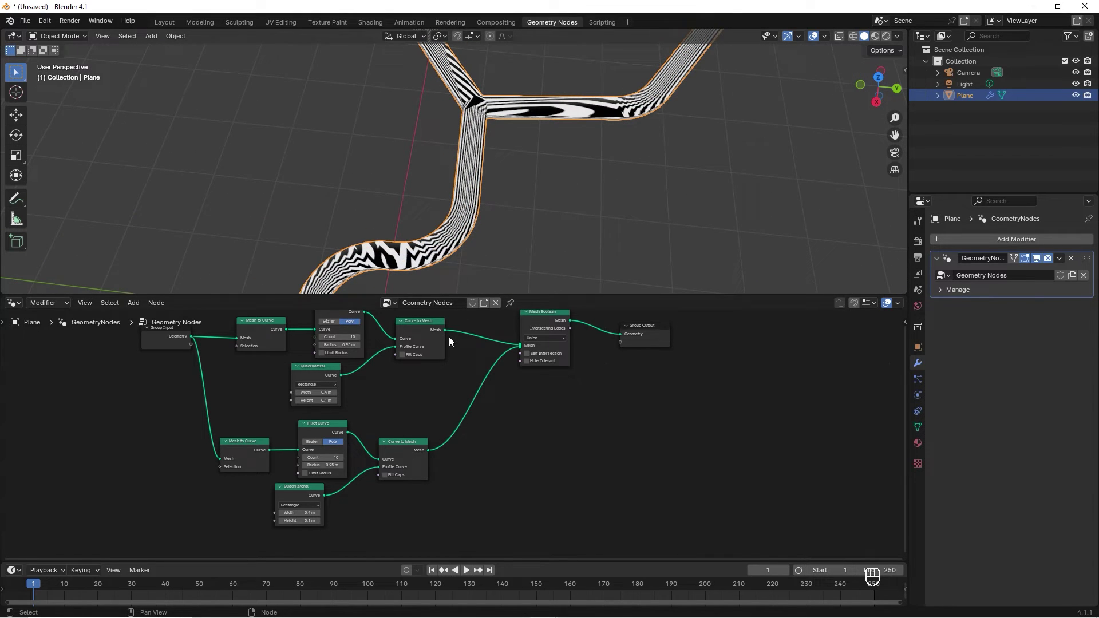
left_click(400, 355)
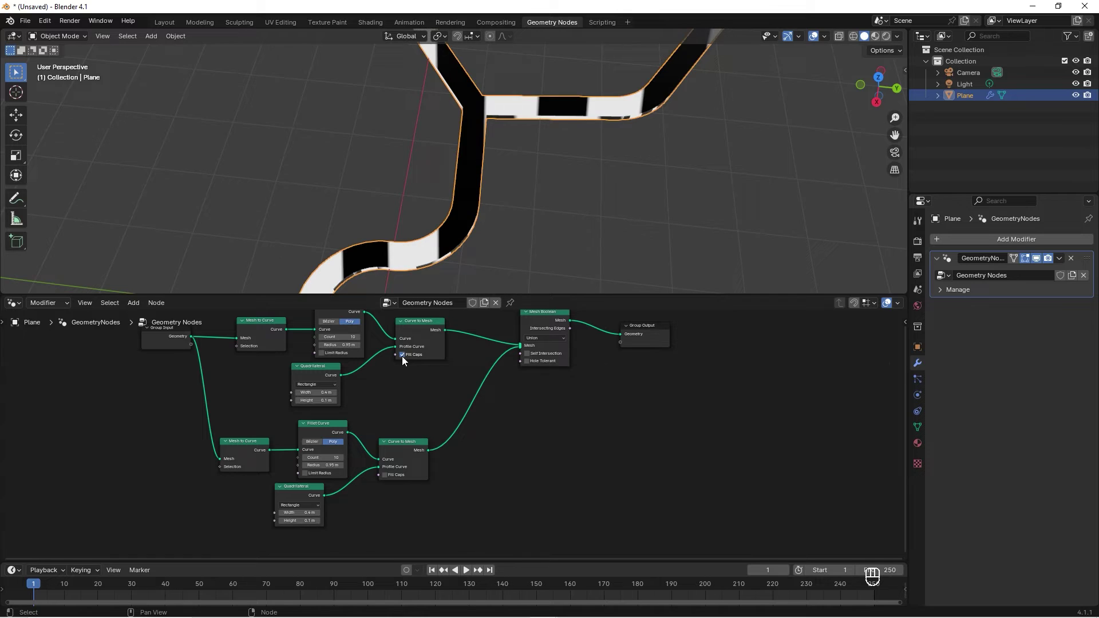
scroll(559, 171, "down", 4)
mouse_move(560, 171)
middle_mouse_down()
mouse_move(515, 134)
mouse_move(541, 118)
mouse_move(549, 146)
middle_mouse_up()
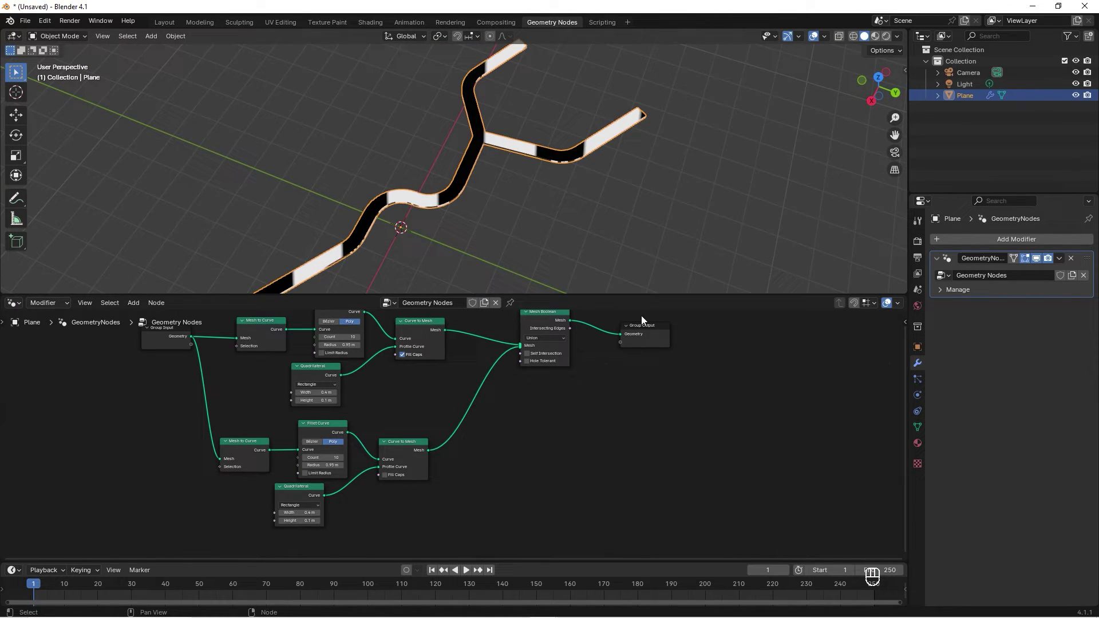
Step: Expose the profile width as a Width group input and link it to both branches
left_click_drag(642, 330, 730, 338)
key("Home")
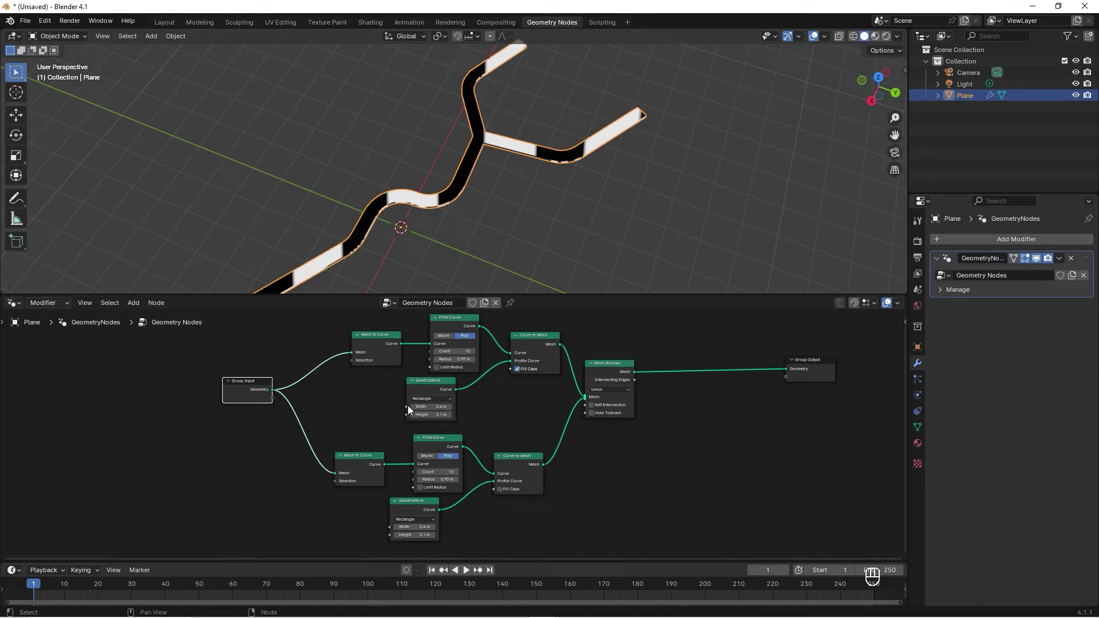
left_click_drag(408, 405, 283, 395)
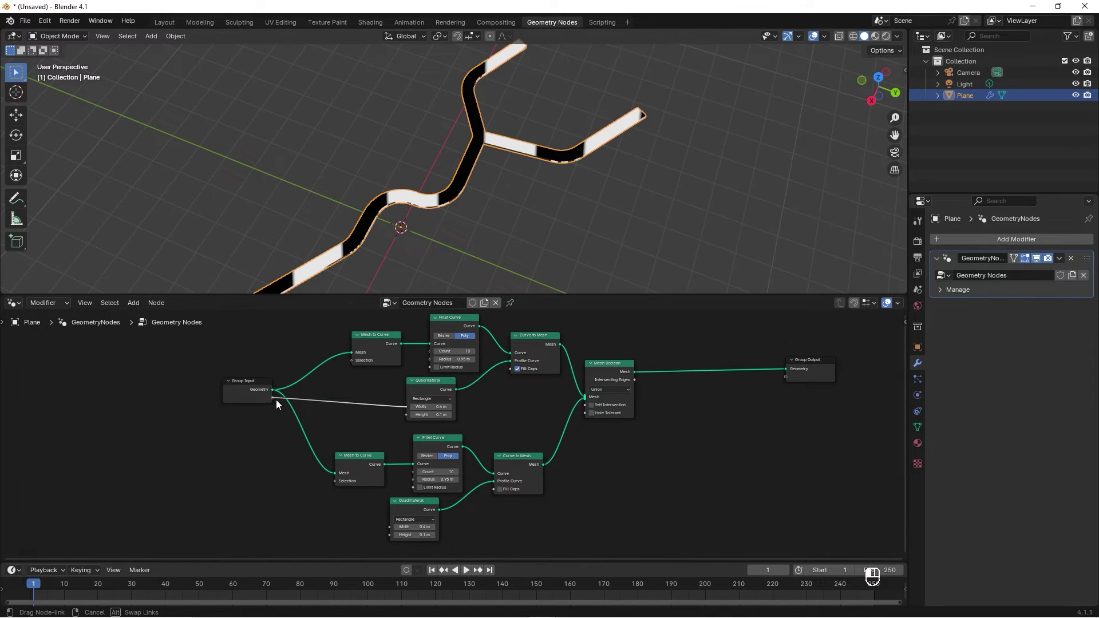
left_click_drag(275, 400, 272, 399)
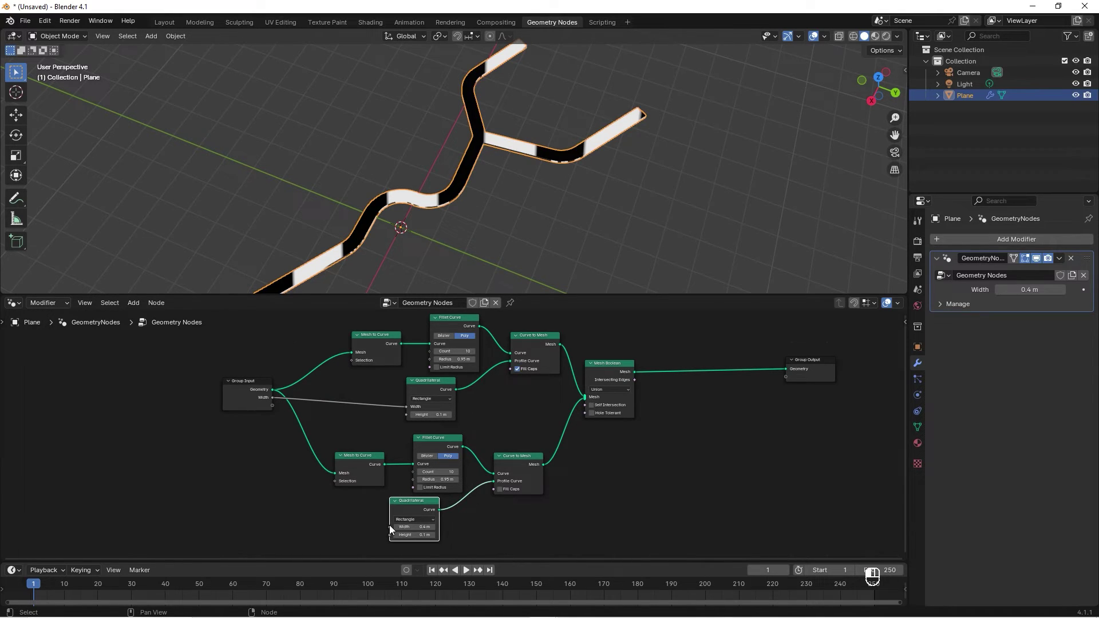
left_click_drag(393, 527, 273, 397)
Step: Expose the fillet radius as a Radius input for both branches, then widen Width slightly
left_click_drag(433, 358, 273, 405)
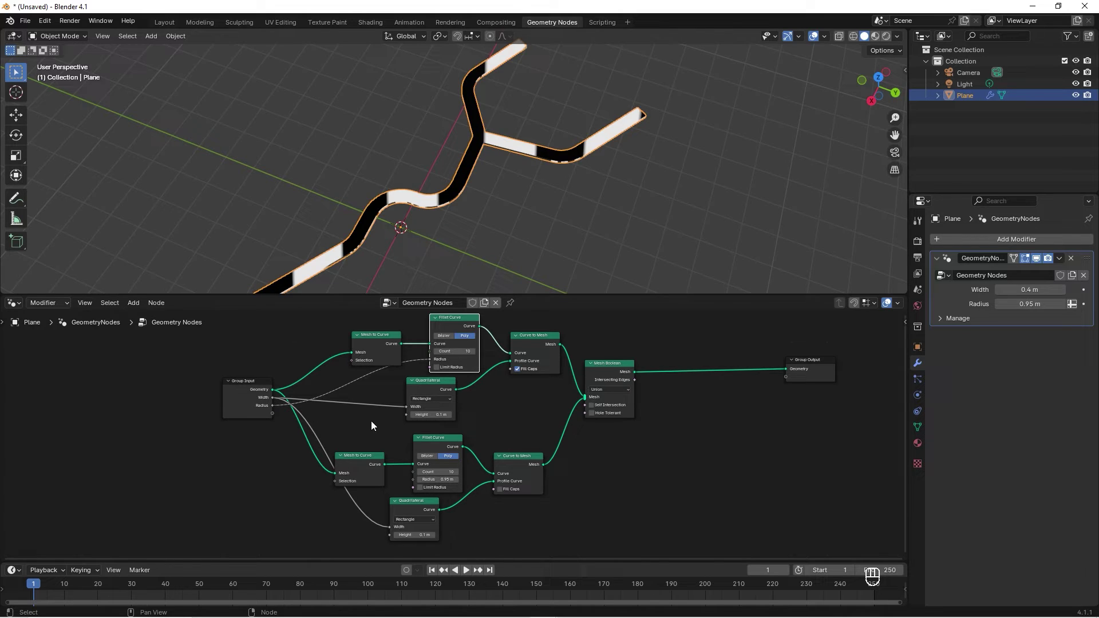
left_click_drag(413, 478, 272, 404)
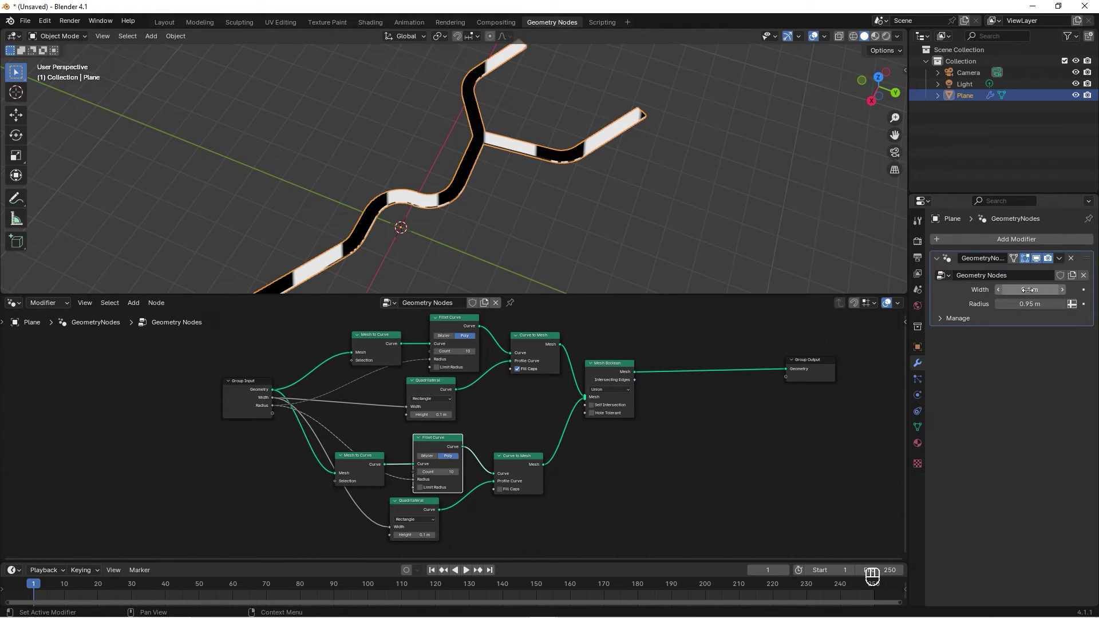
left_click_drag(1030, 290, 1035, 304)
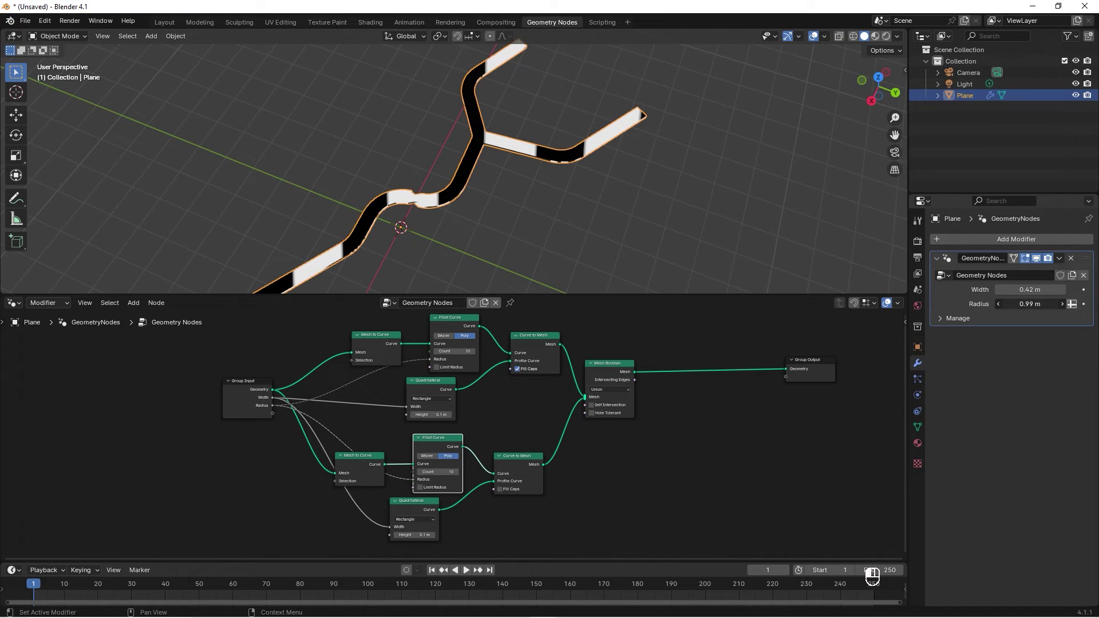
scroll(644, 392, "down", 2)
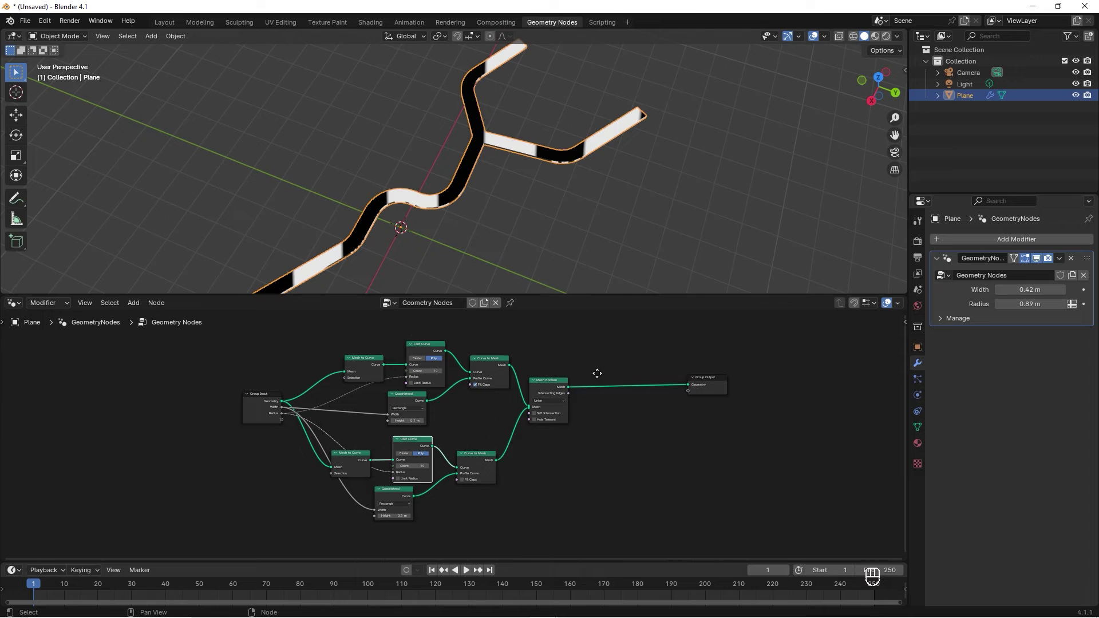
Step: Lower Radius to 0.89 m and insert a Set Material node before Group Output
middle_click_drag(602, 379, 563, 373)
key("shift+a")
left_click(576, 367)
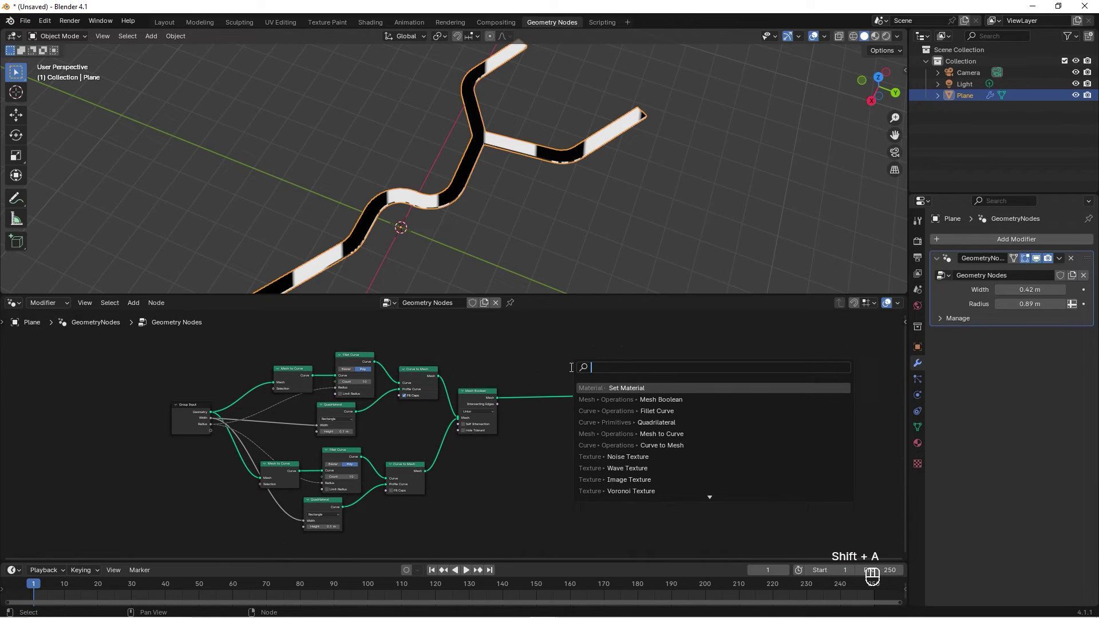
type("mat")
left_click(640, 422)
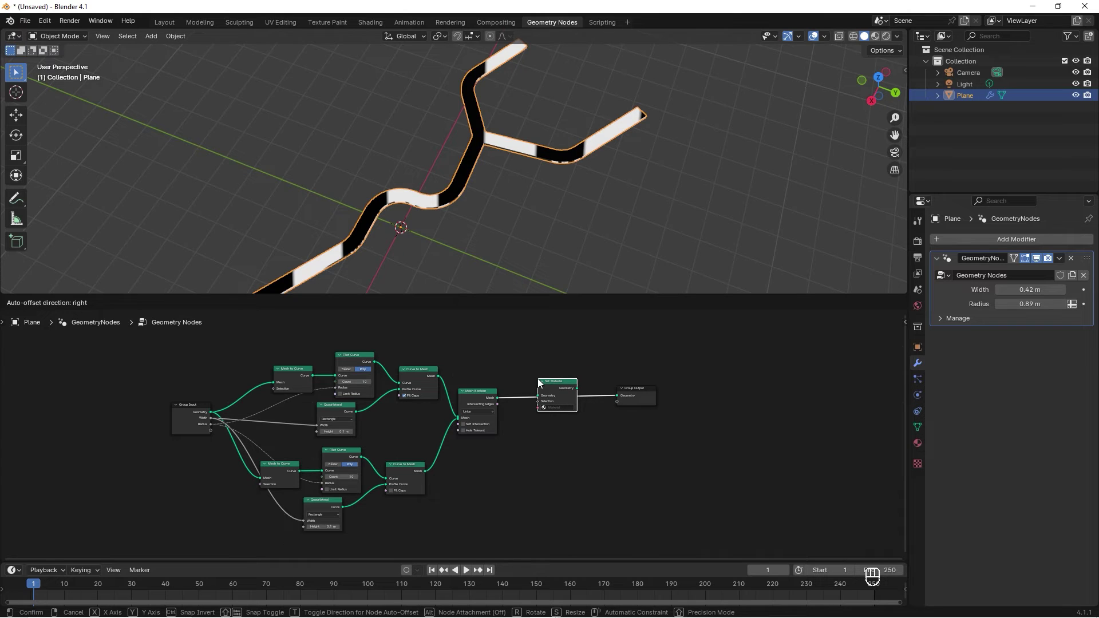
left_click(540, 382)
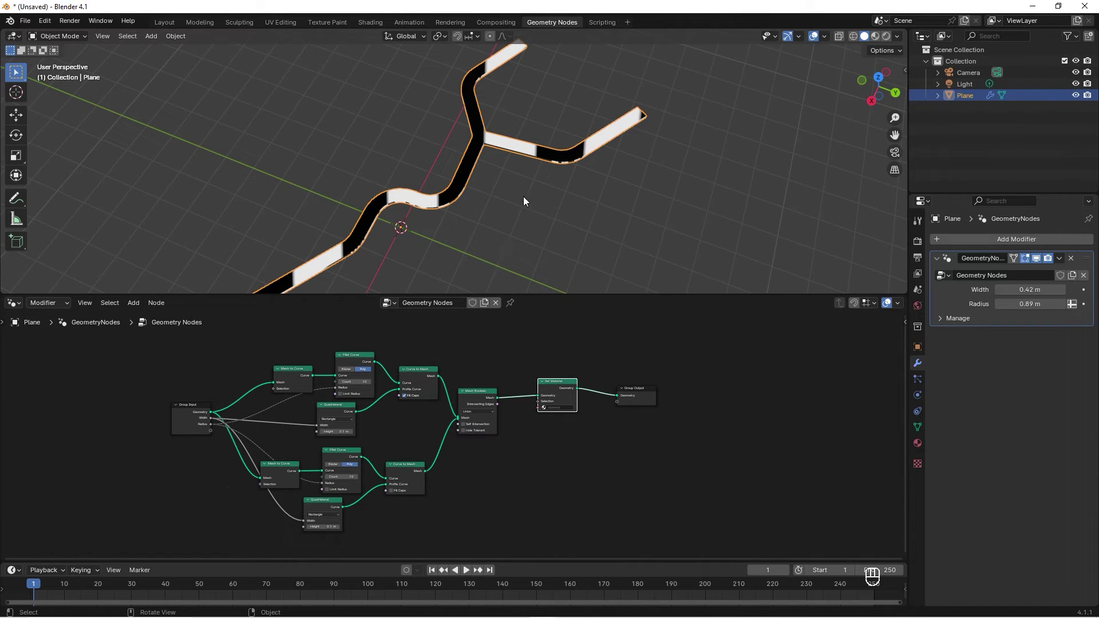
Step: Create a new road material with a Noise Texture feeding the Base Color
left_click(376, 22)
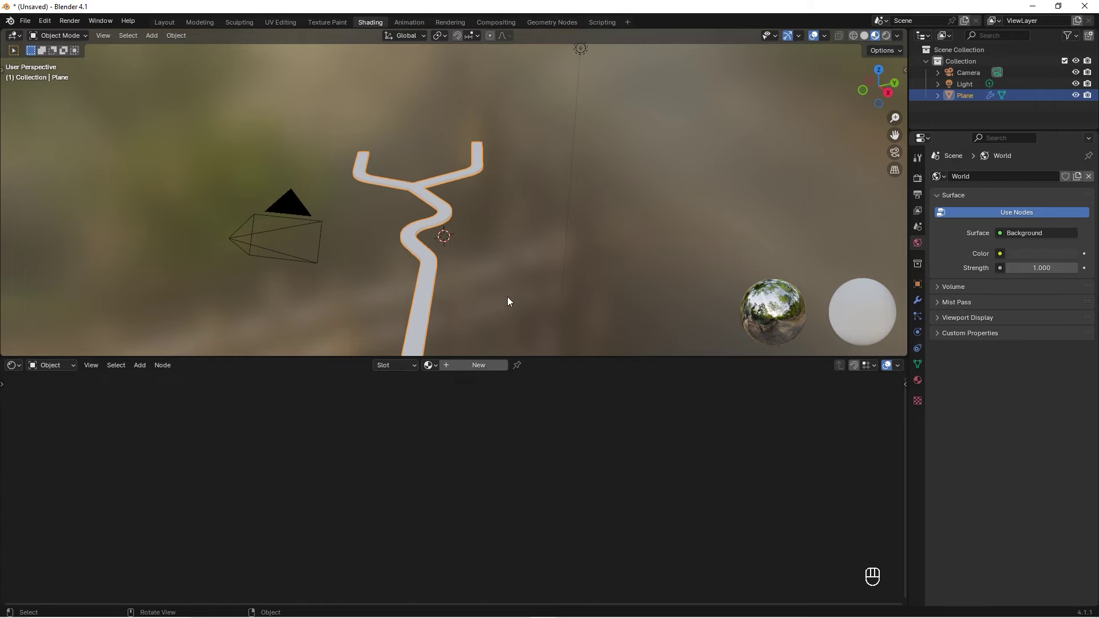
left_click(477, 366)
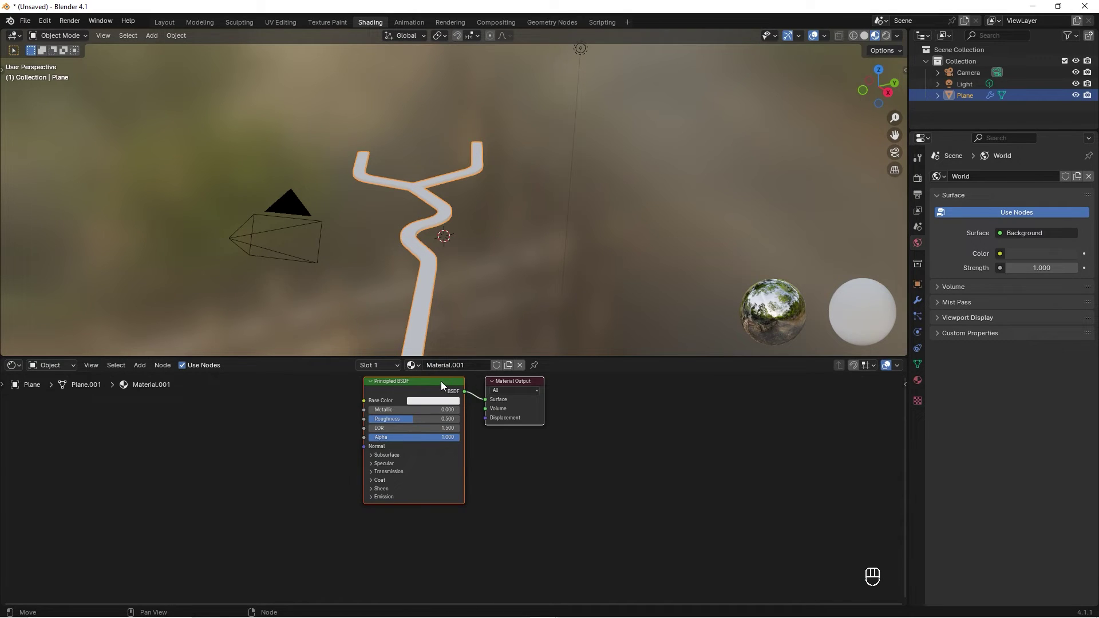
key("shift+a")
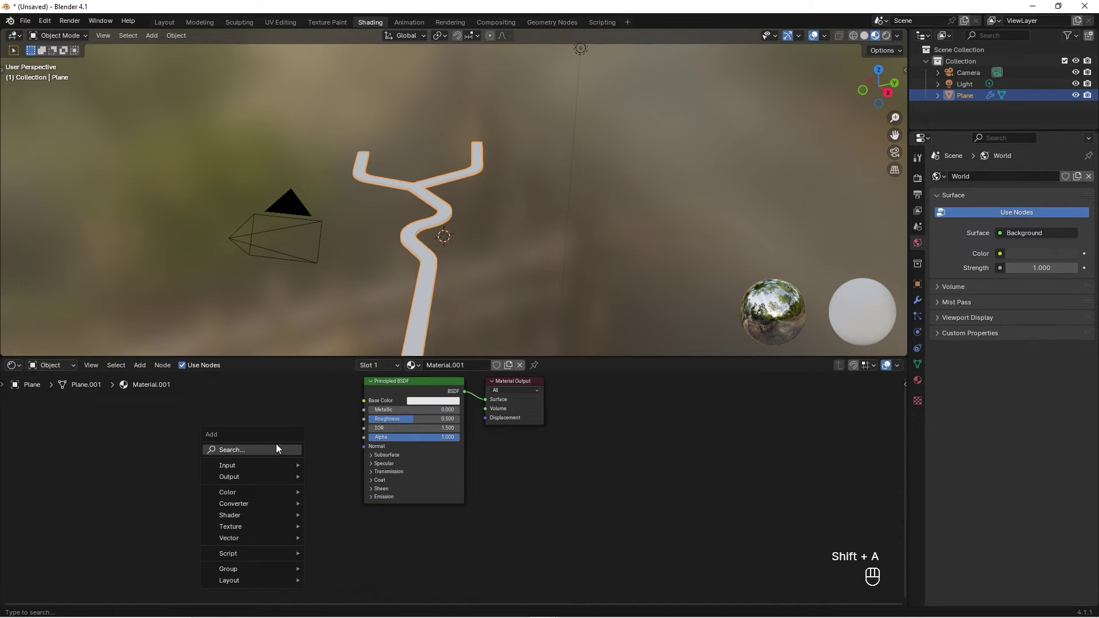
left_click(276, 447)
type("noi")
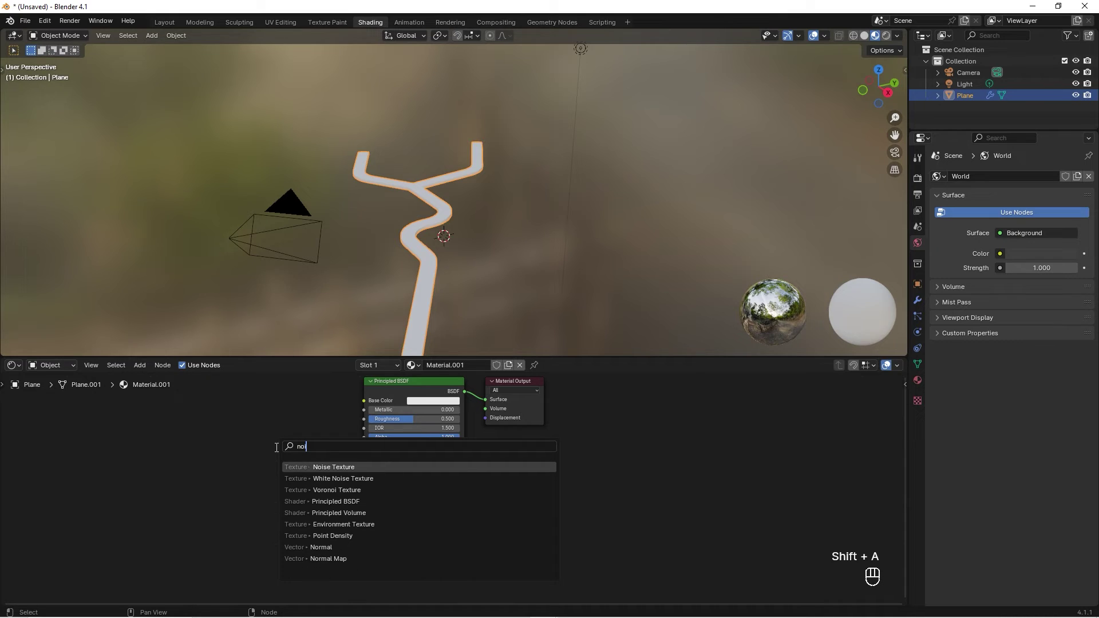
key("Return")
left_click(278, 433)
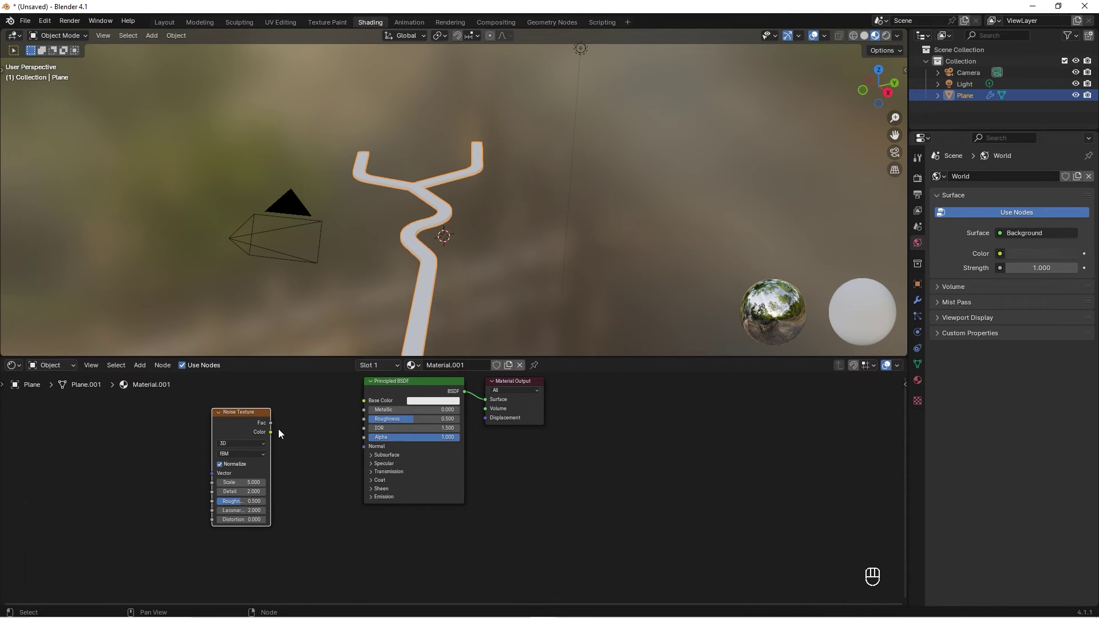
left_click_drag(270, 432, 364, 402)
Step: Insert a Color Ramp between the Noise Texture and Base Color
key("shift+a")
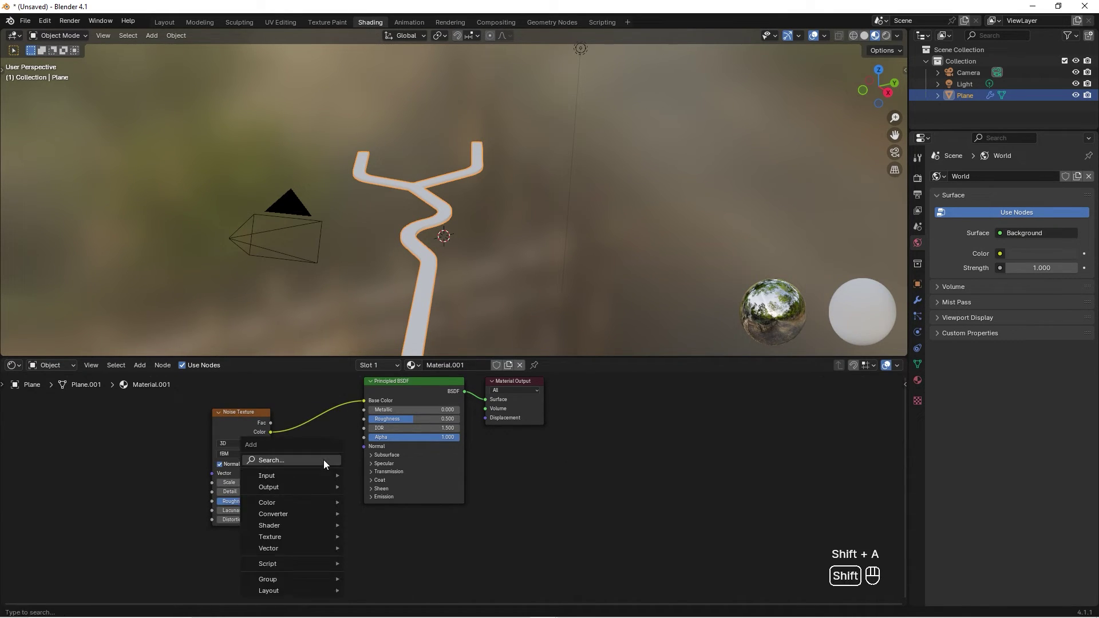
left_click(324, 460)
type("colo")
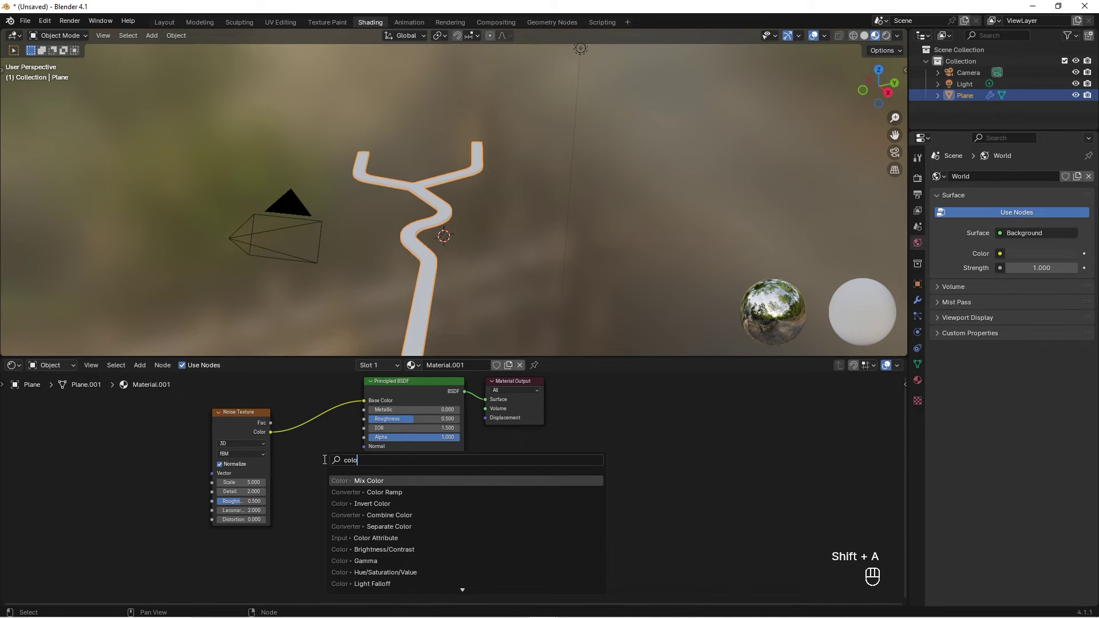
key("Down")
key("Return")
left_click(302, 406)
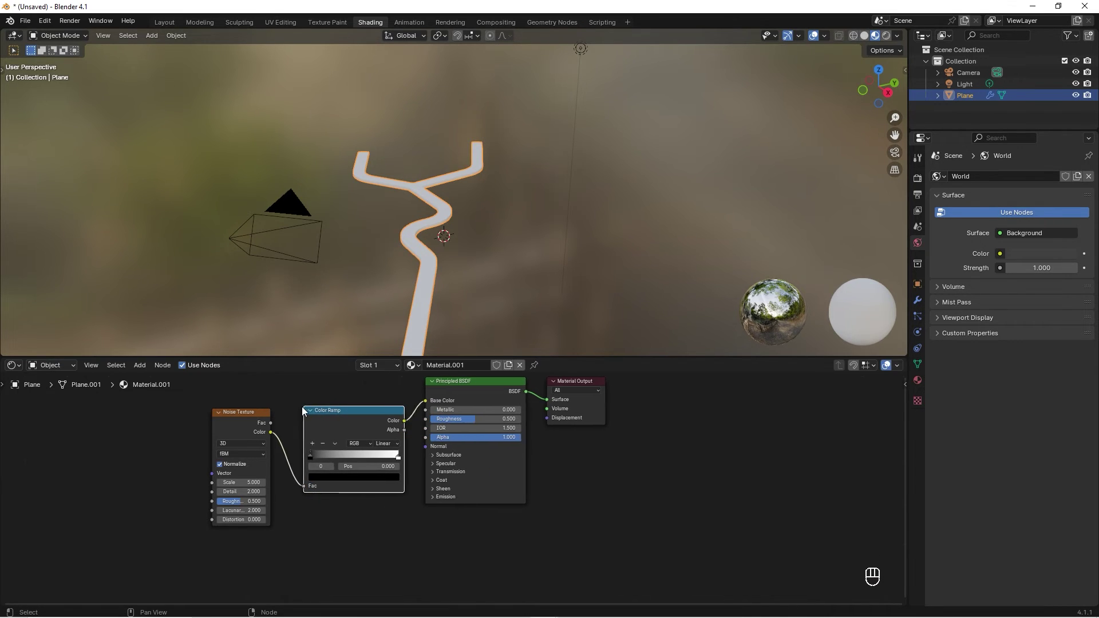
Step: Make the ramp's white stop a dark brown and show the material's settings
left_click(400, 458)
left_click(354, 477)
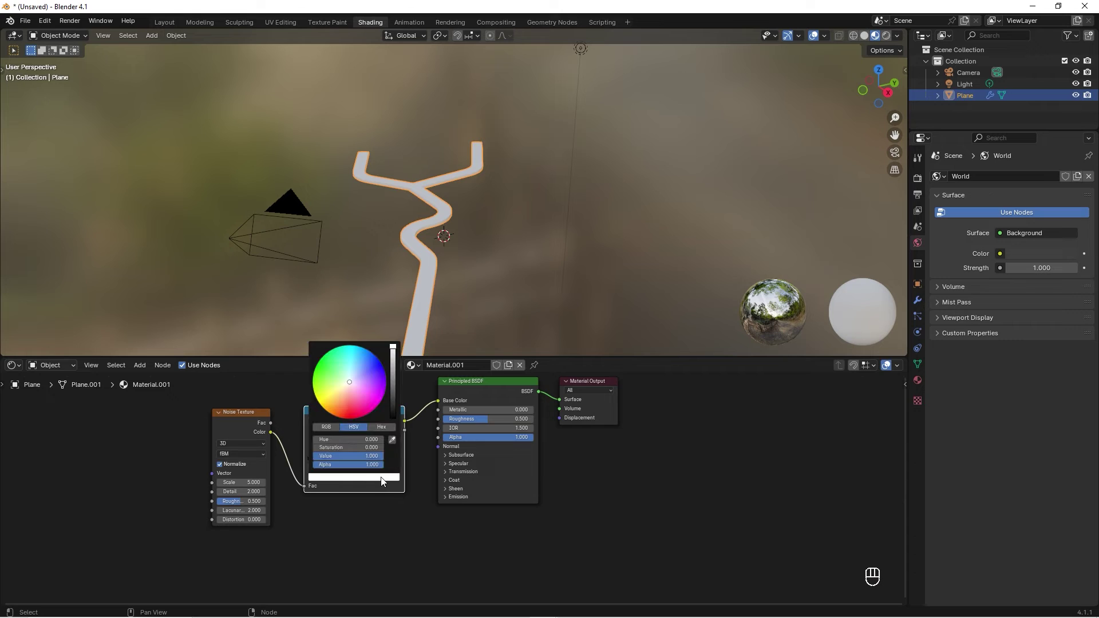
left_click(332, 415)
left_click_drag(393, 352, 393, 385)
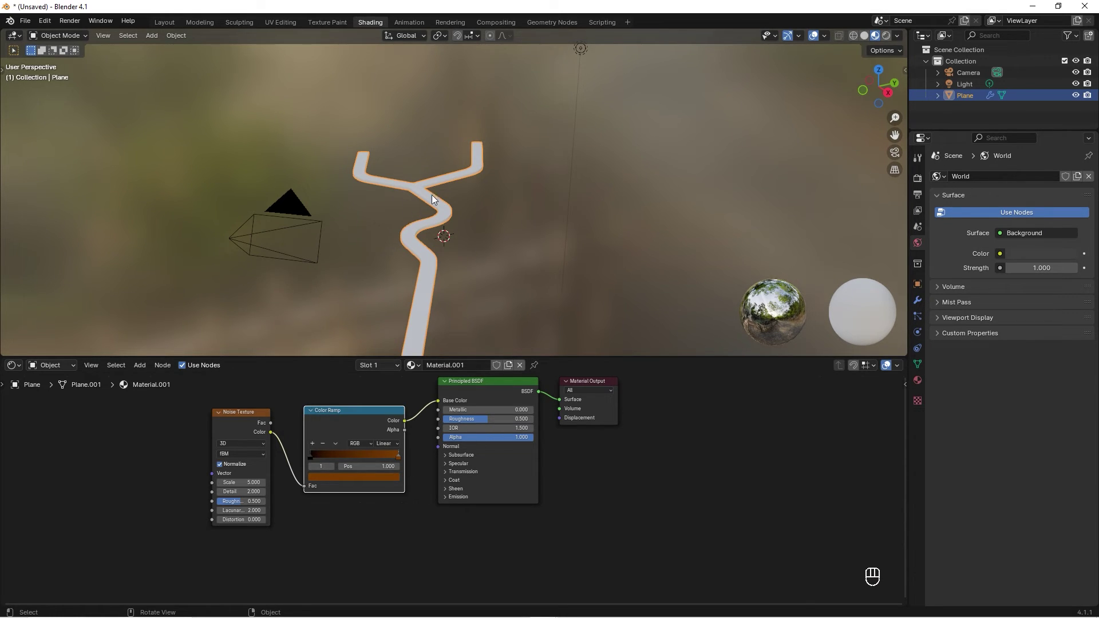
left_click(918, 380)
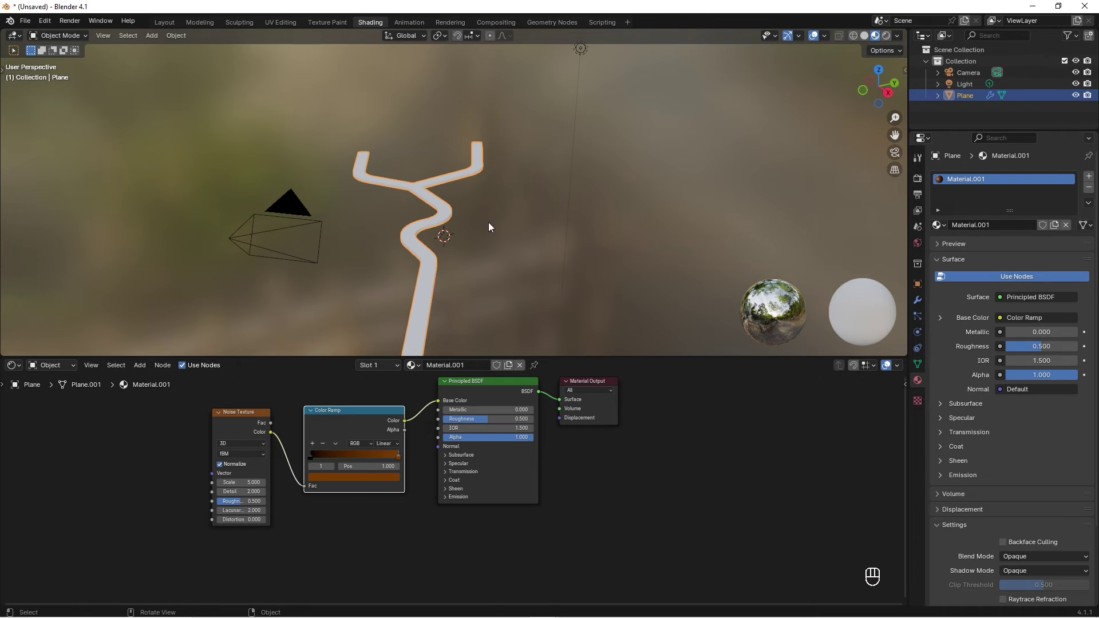
Step: Rename Material.001 to 'road'
double_click(472, 371)
type("r")
key("BackSpace")
type("r")
type("oad")
key("Return")
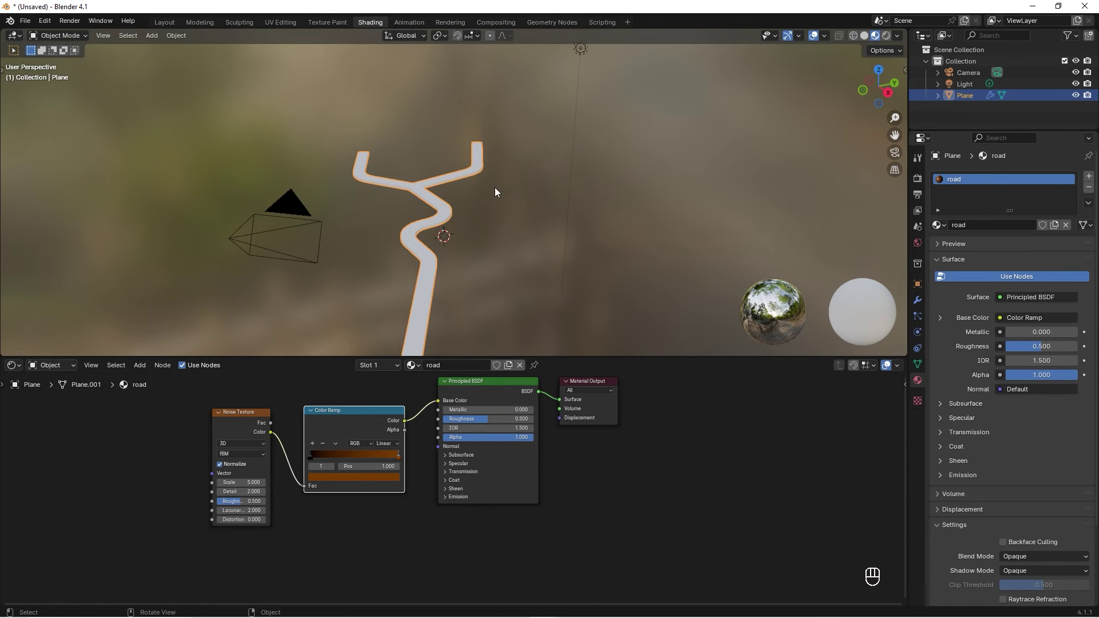
Step: Assign the road material in Set Material and view the brown road in Material Preview
left_click(550, 21)
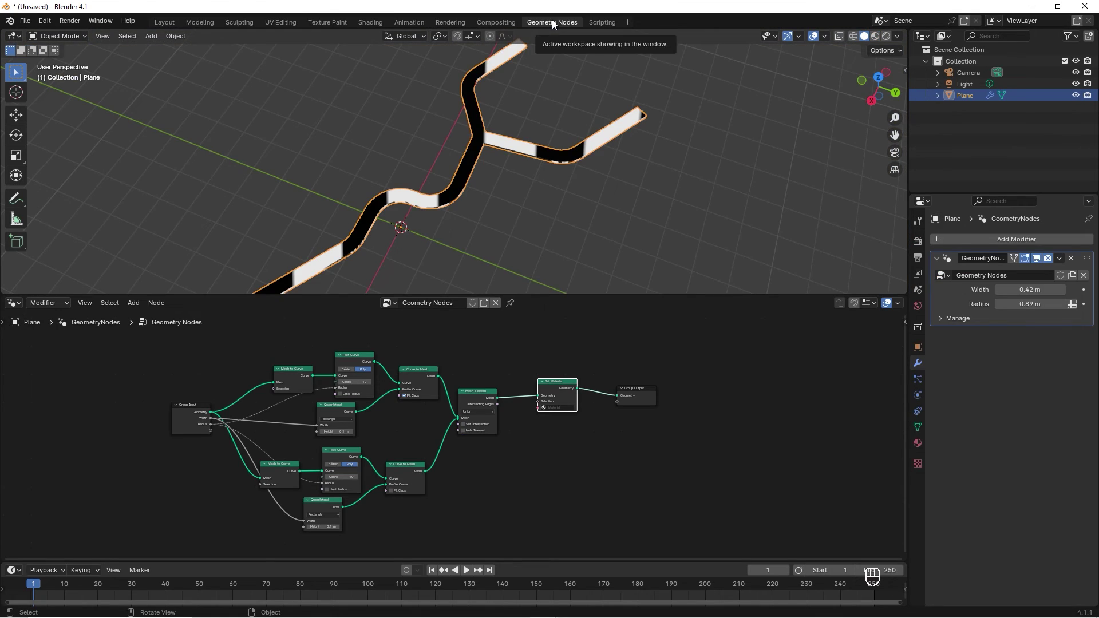
scroll(571, 394, "up", 3)
left_click(620, 392)
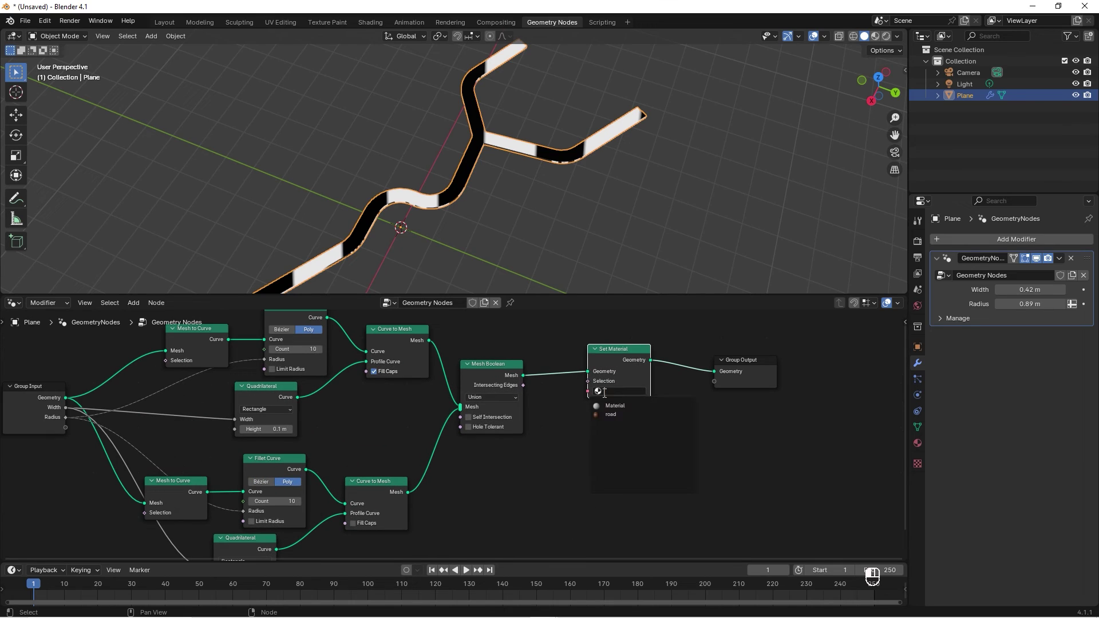
left_click(609, 414)
left_click(875, 36)
mouse_move(529, 160)
middle_mouse_down()
mouse_move(563, 193)
mouse_move(565, 162)
middle_mouse_up()
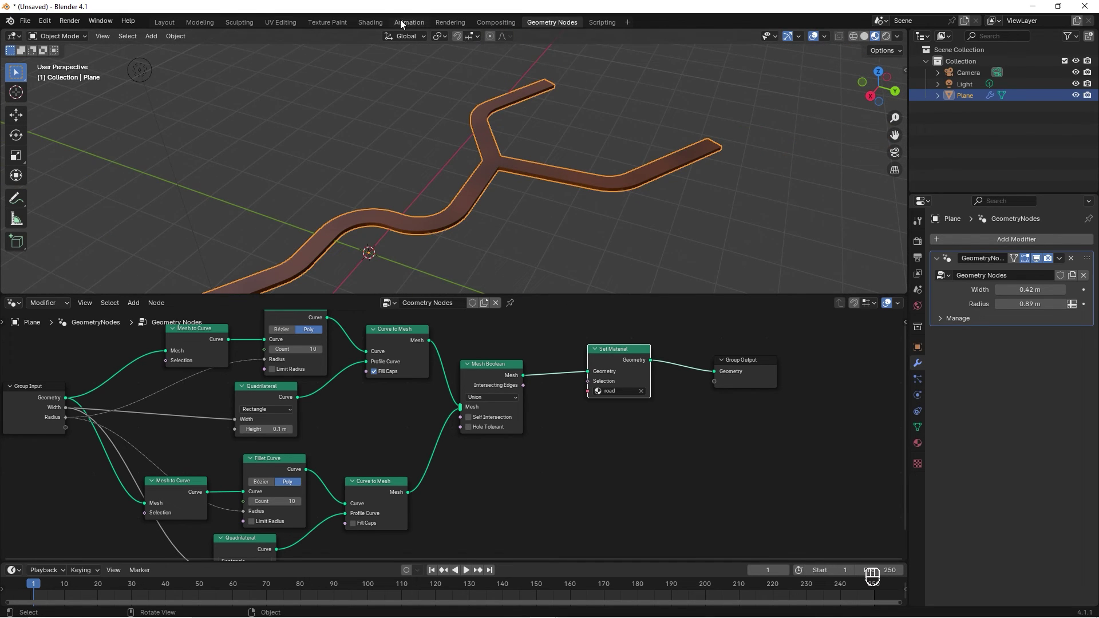
left_click(371, 22)
scroll(398, 452, "up", 2)
scroll(343, 449, "up", 3)
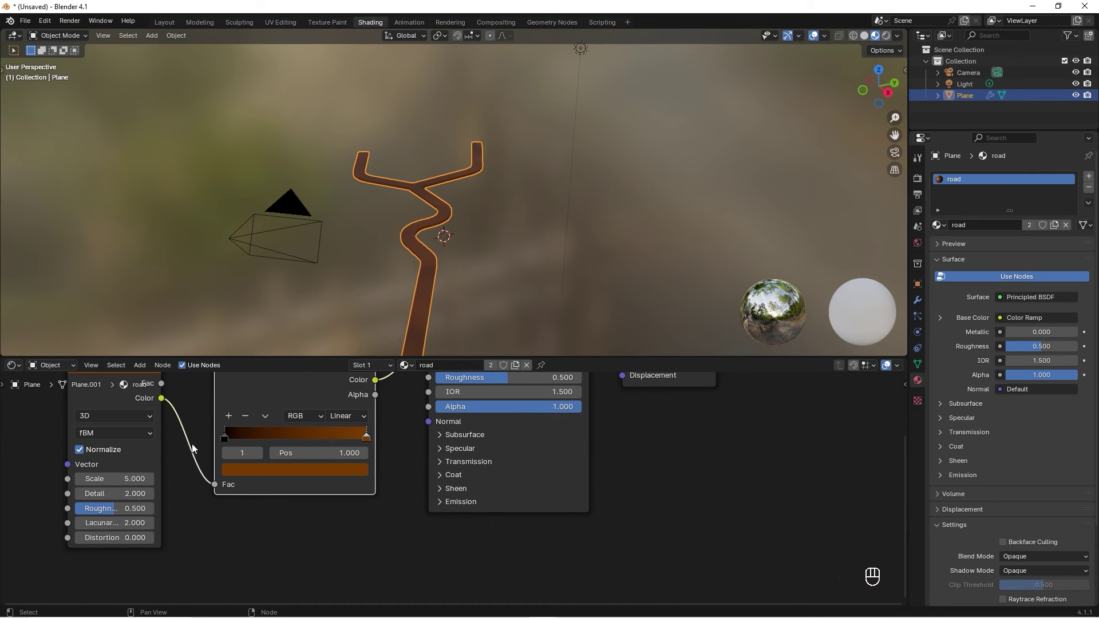
Step: Raise the Noise Texture Scale to 11.9 and switch to Top Orthographic view
left_click_drag(114, 479, 141, 478)
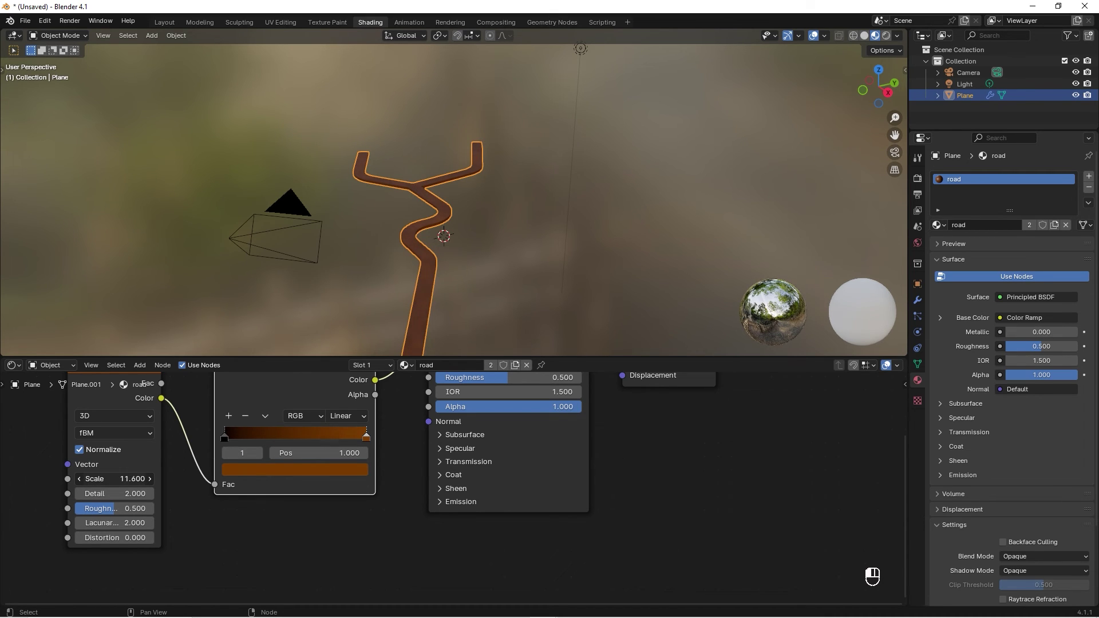
mouse_move(466, 310)
middle_mouse_down()
mouse_move(513, 259)
mouse_move(491, 254)
middle_mouse_up()
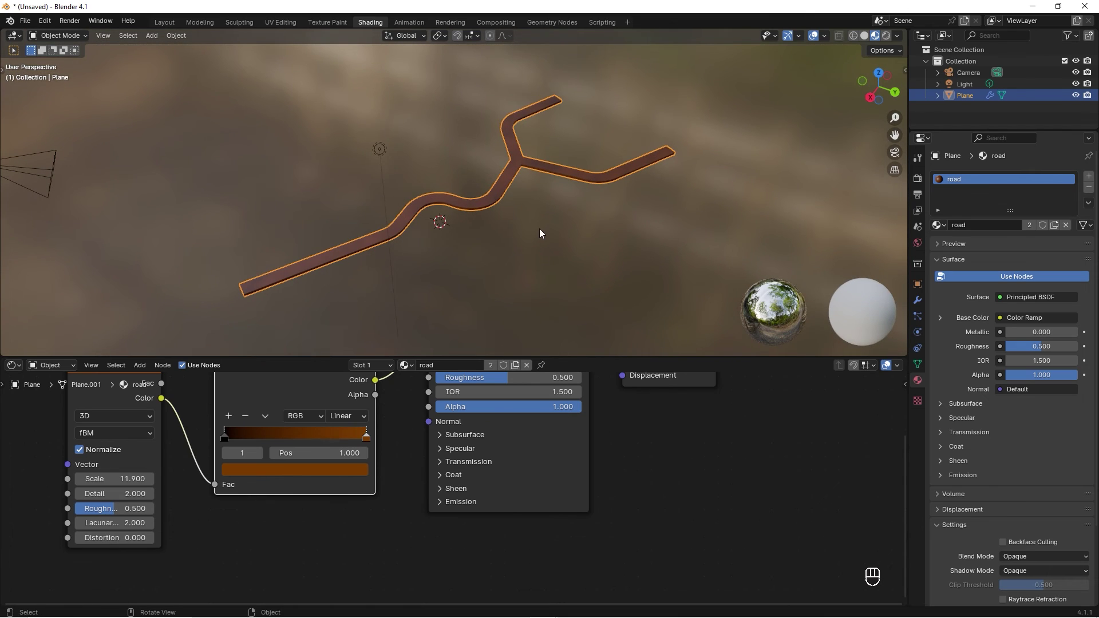
left_click(879, 72)
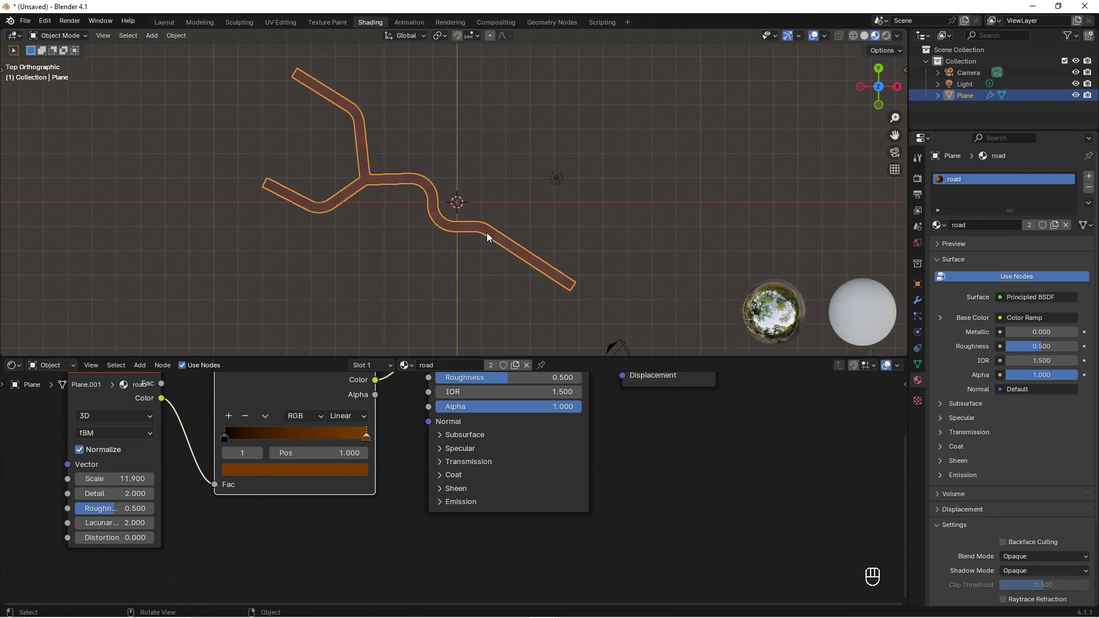
Step: Extrude two new path segments from a vertex toward the upper right
key("Tab")
key("e")
left_click(498, 180)
key("e")
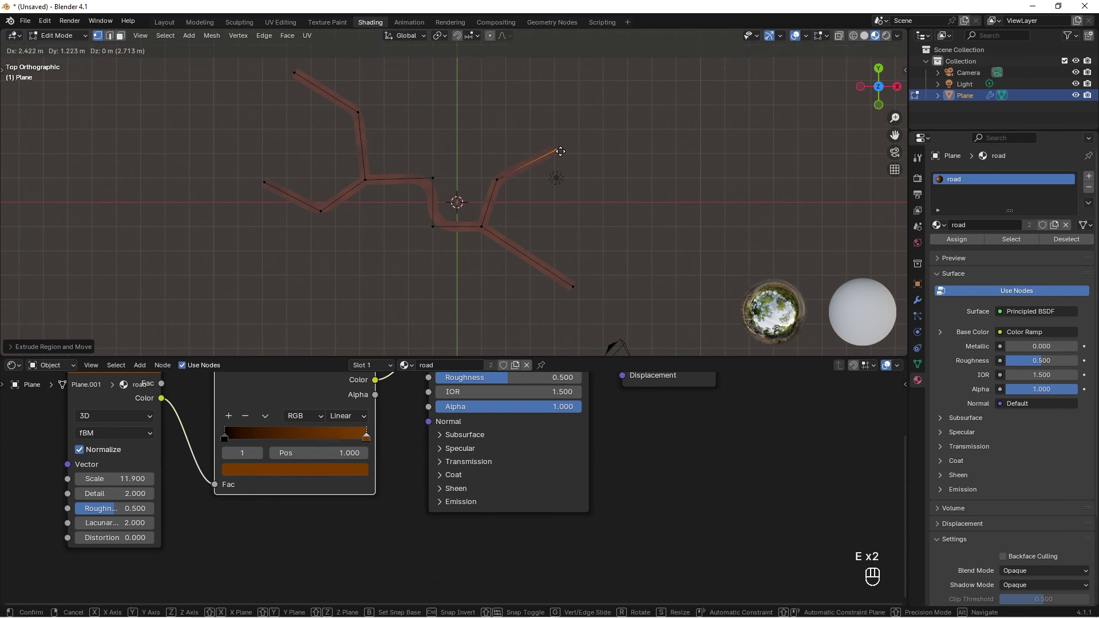
left_click(550, 153)
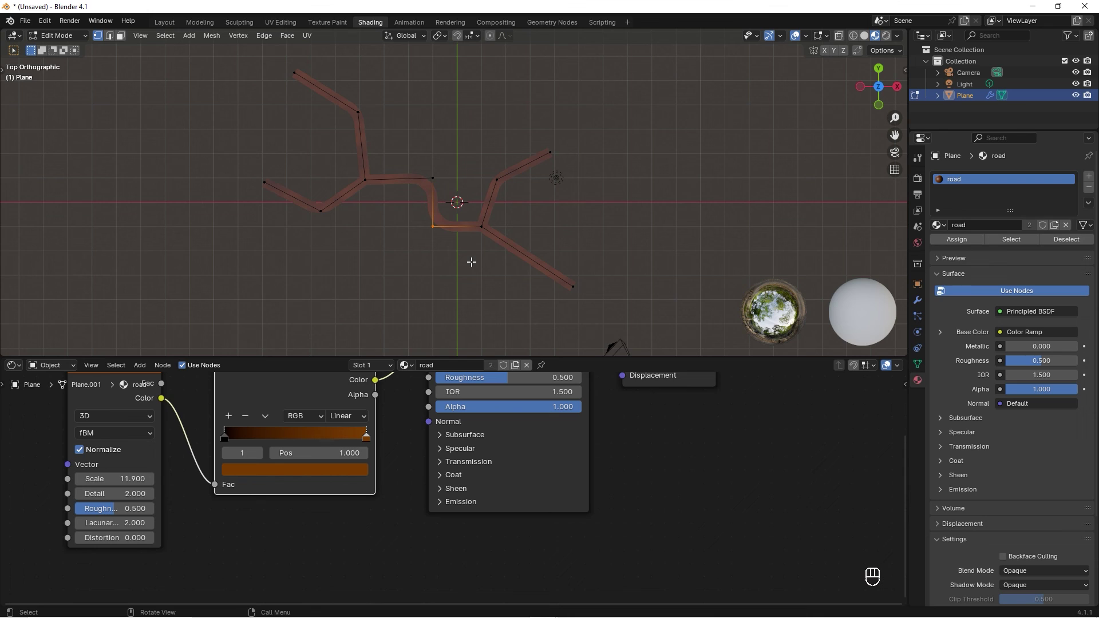
Step: Move a junction vertex lower and raise the corner vertex to reshape the path
left_click(482, 226)
key("g")
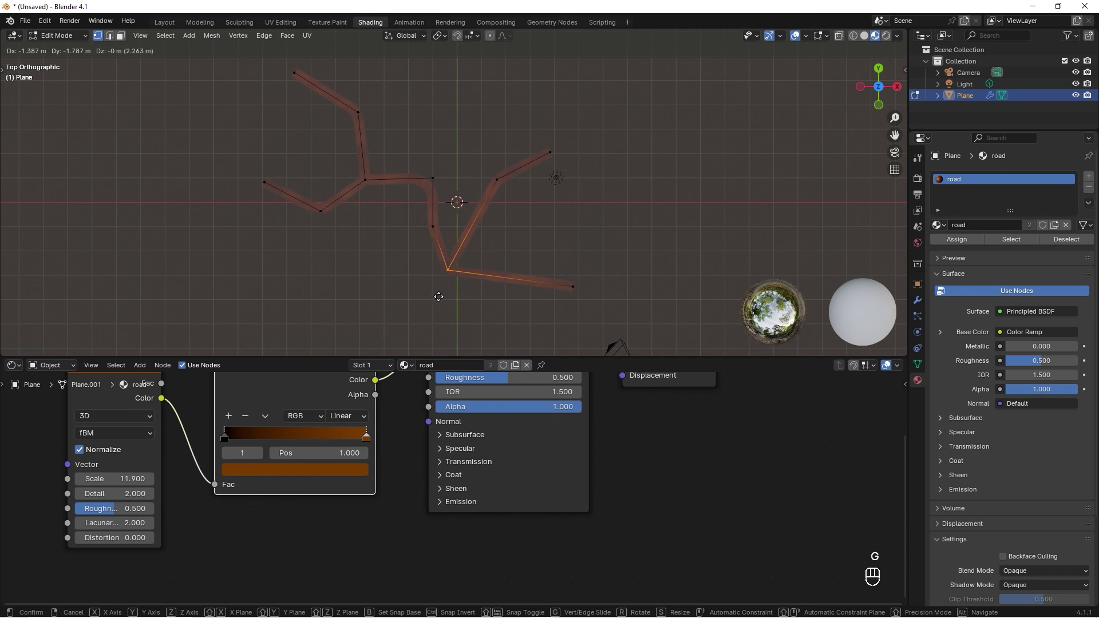
left_click(439, 297)
scroll(438, 297, "up", 5)
middle_click_drag(455, 215, 502, 50, "shift")
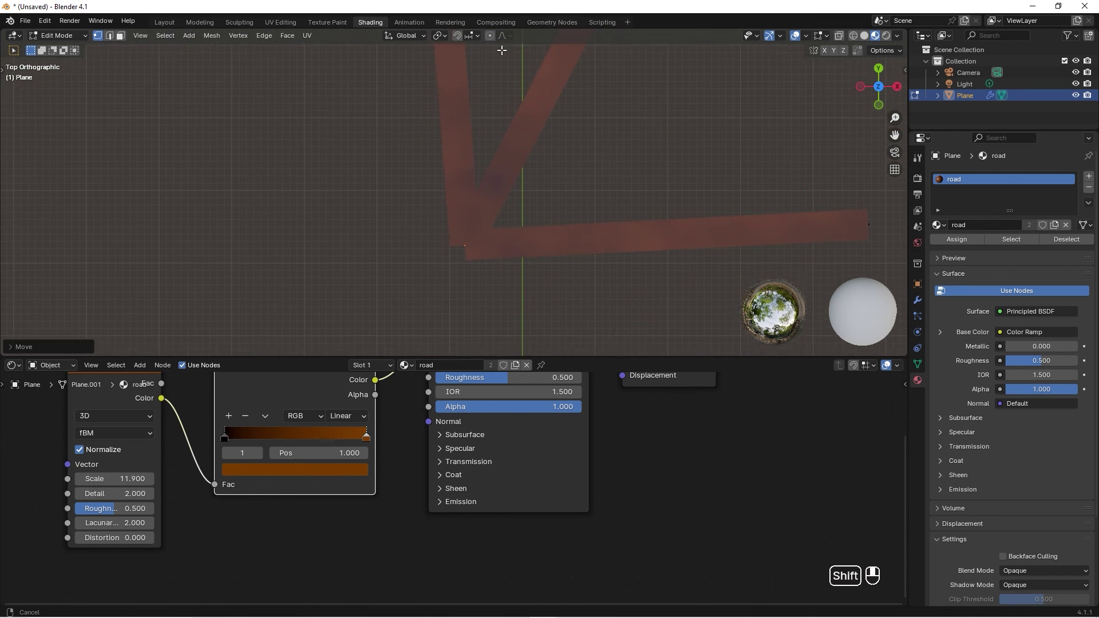
scroll(455, 267, "down", 5)
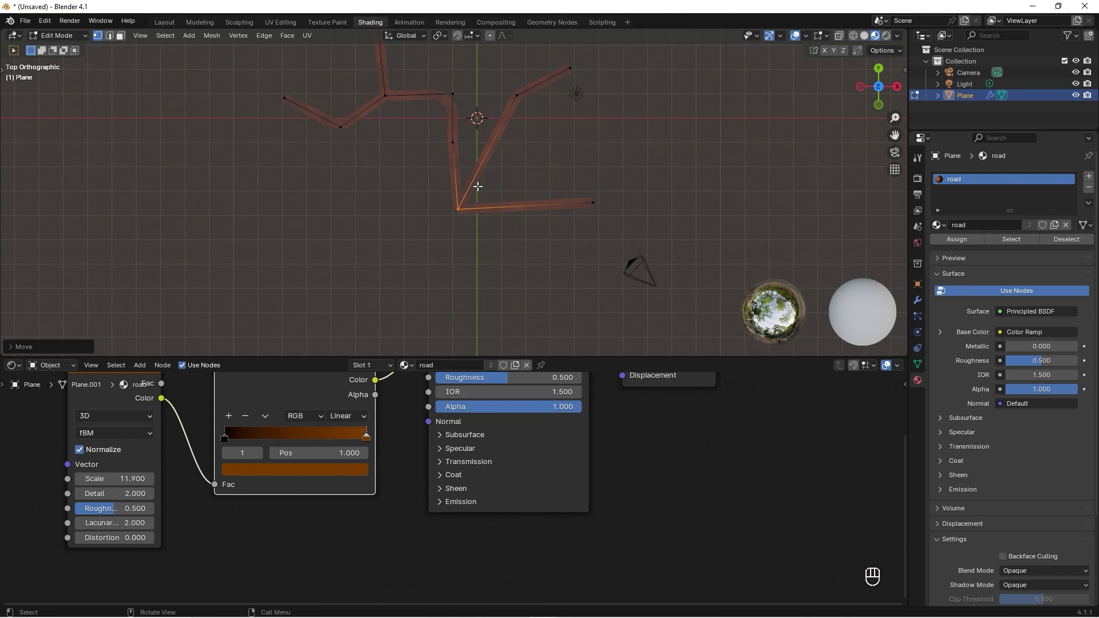
key("g")
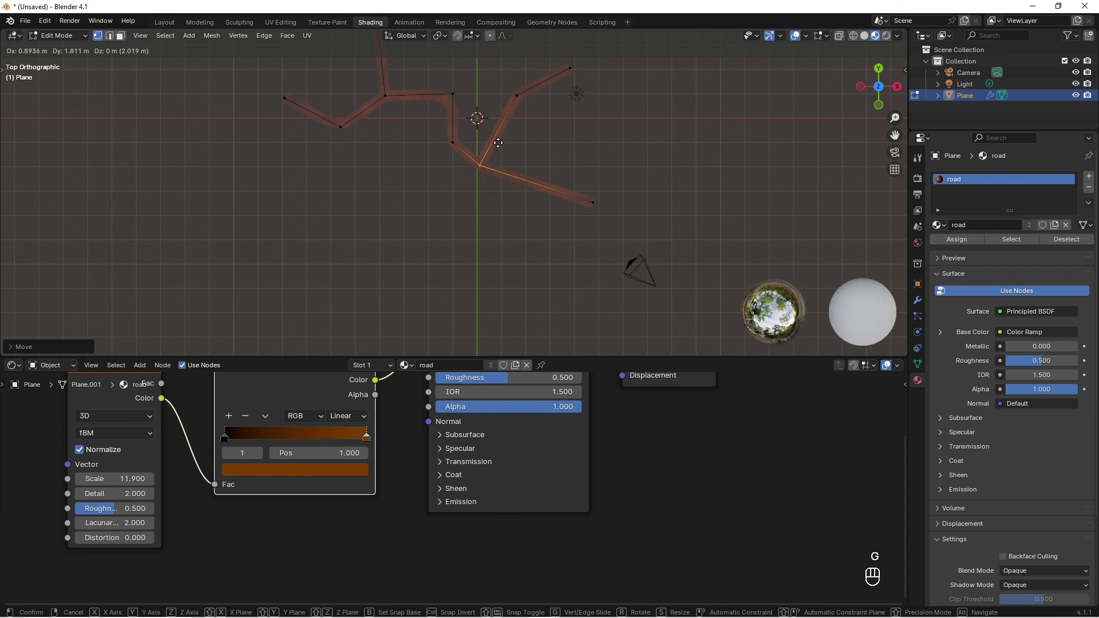
left_click(524, 154)
scroll(529, 157, "down", 2)
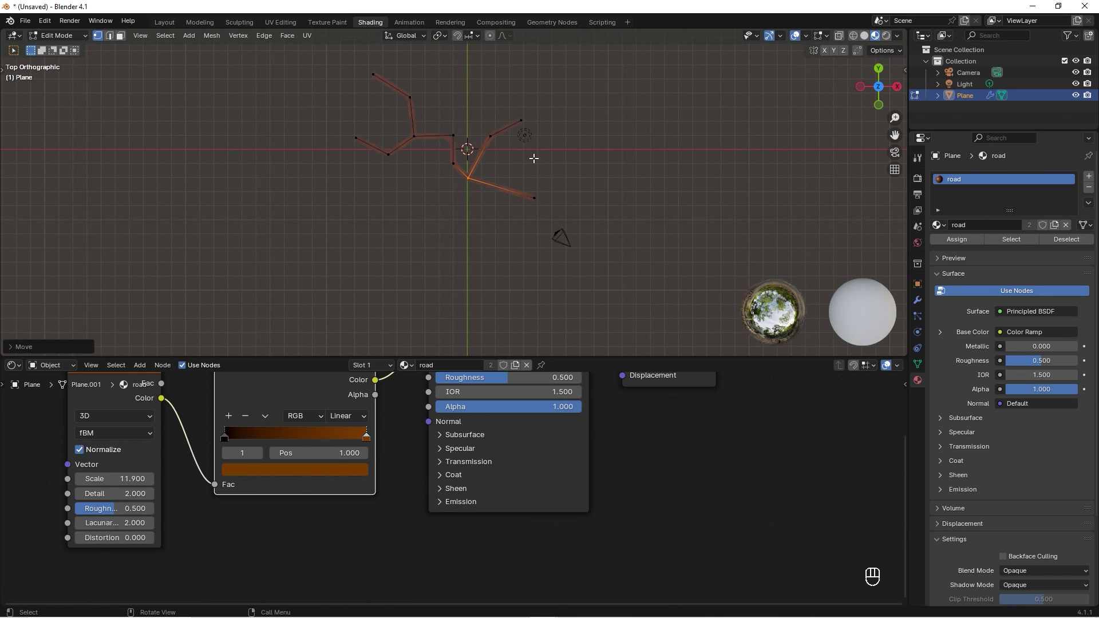